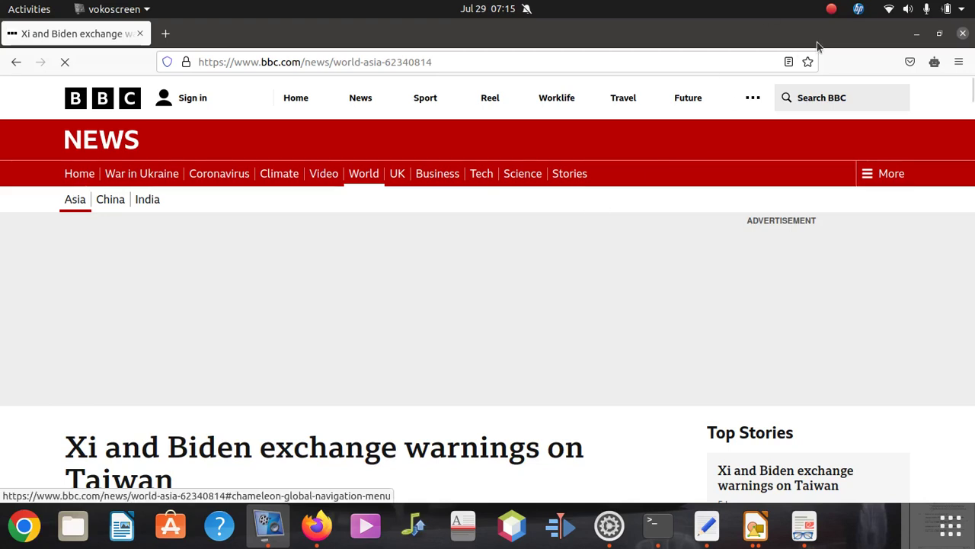
# Step: Open the GNOME system menu from the top-bar status icons
pyautogui.click(890, 9)
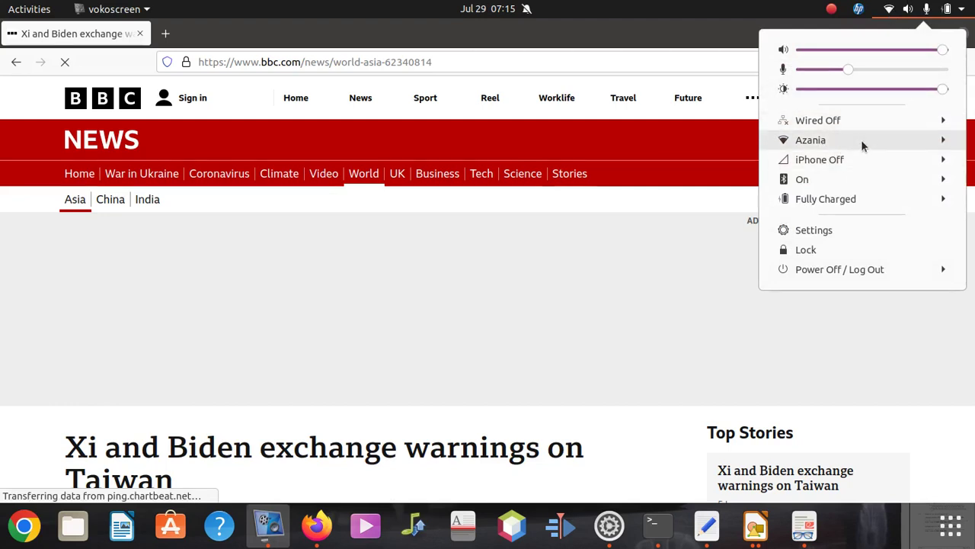
# Step: Pick HUAWEI_H112_F510 from the available Wi-Fi networks list and connect to it
pyautogui.click(867, 141)
pyautogui.click(830, 161)
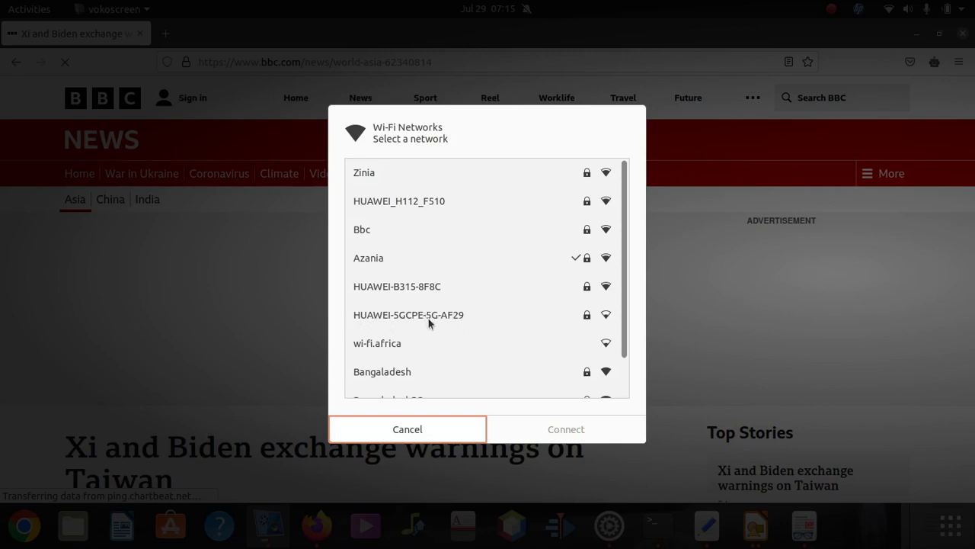
pyautogui.click(404, 200)
pyautogui.click(562, 436)
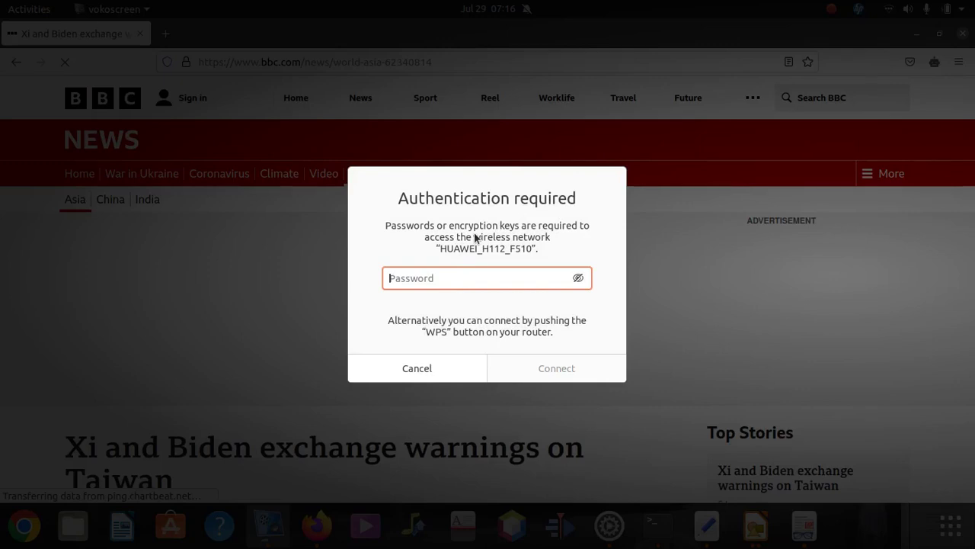
# Step: Enter the HUAWEI_H112_F510 Wi-Fi key in capitals, check it's correct, and connect
pyautogui.press('capslock')
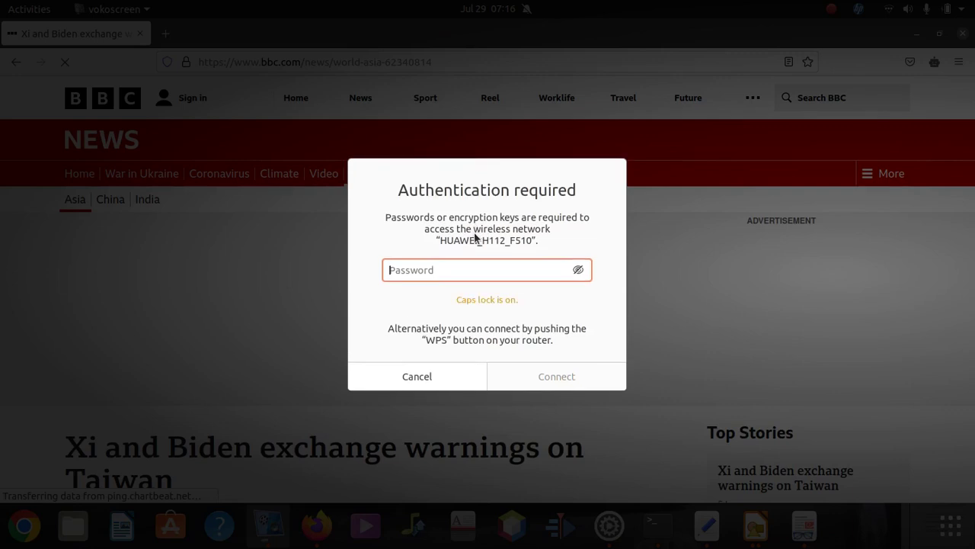
pyautogui.write('A')
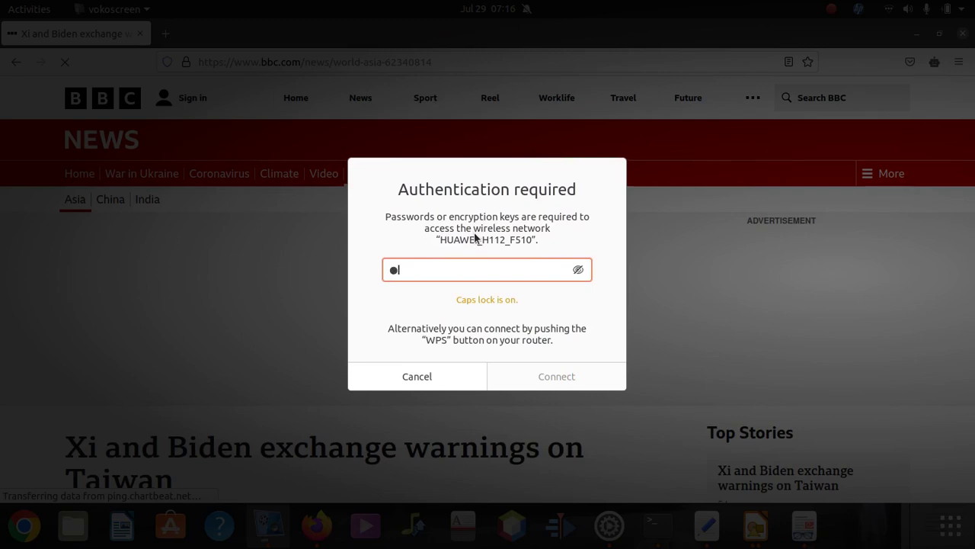
pyautogui.write('A')
pyautogui.write('A')
pyautogui.write('A')
pyautogui.write('AAA')
pyautogui.write('A')
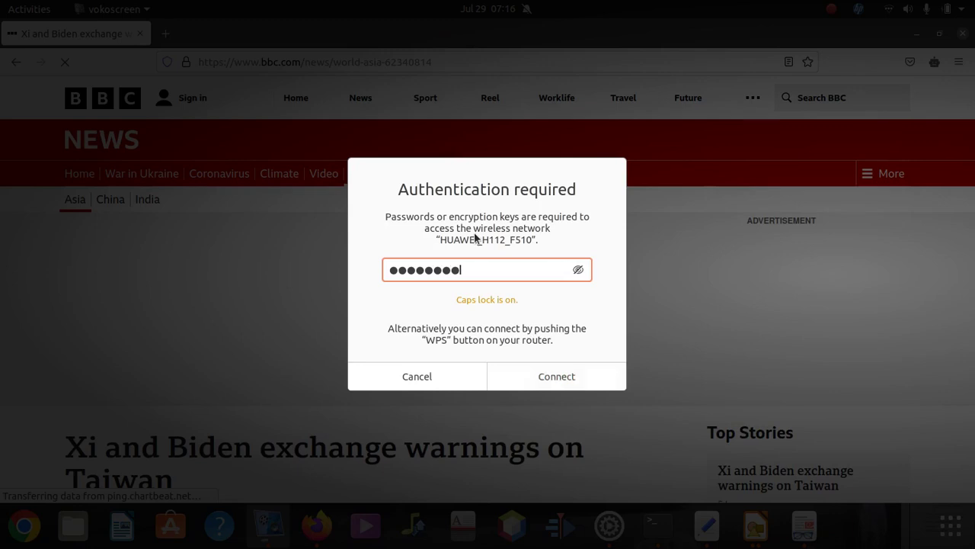
pyautogui.write('AA')
pyautogui.write('A')
pyautogui.click(578, 270)
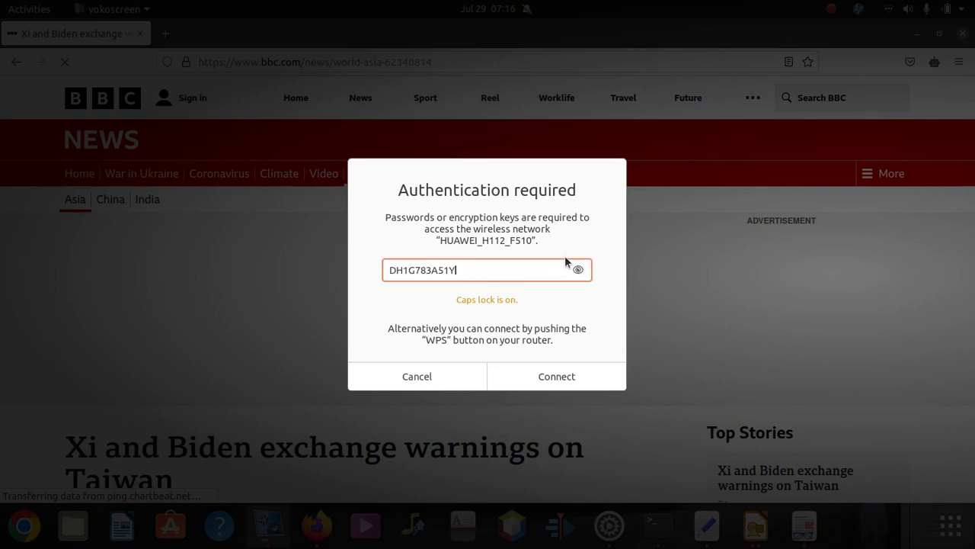
pyautogui.click(572, 375)
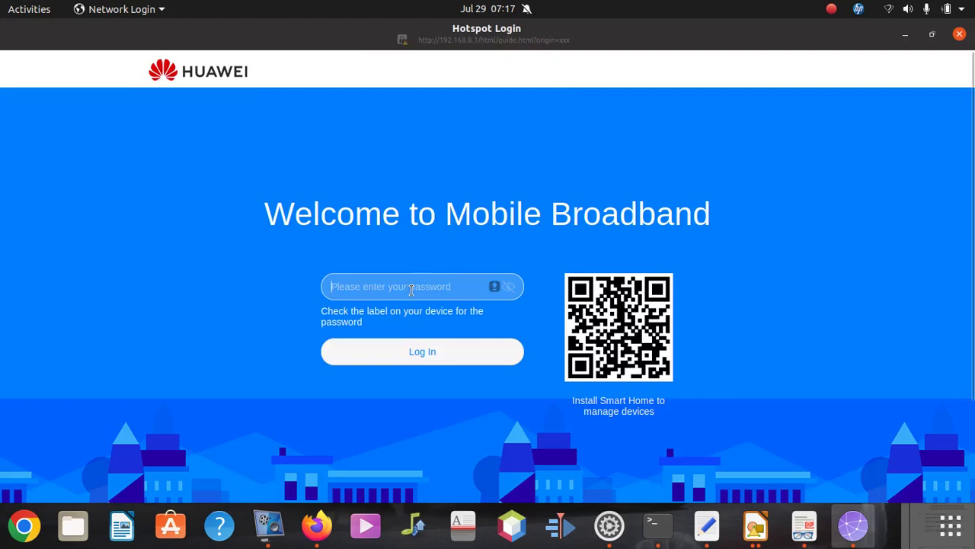
# Step: Log in to the router management page with the admin password, fixing a typo
pyautogui.write('a')
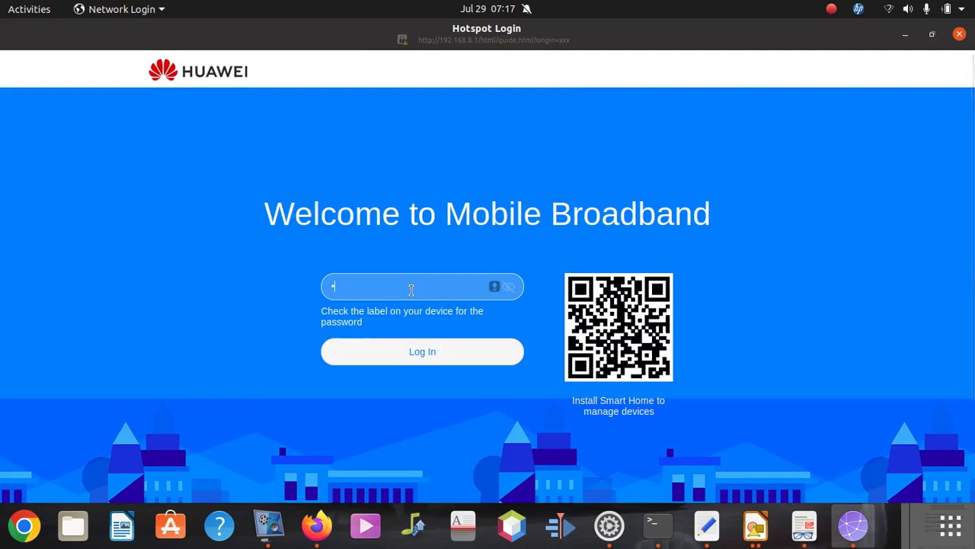
pyautogui.press('BackSpace')
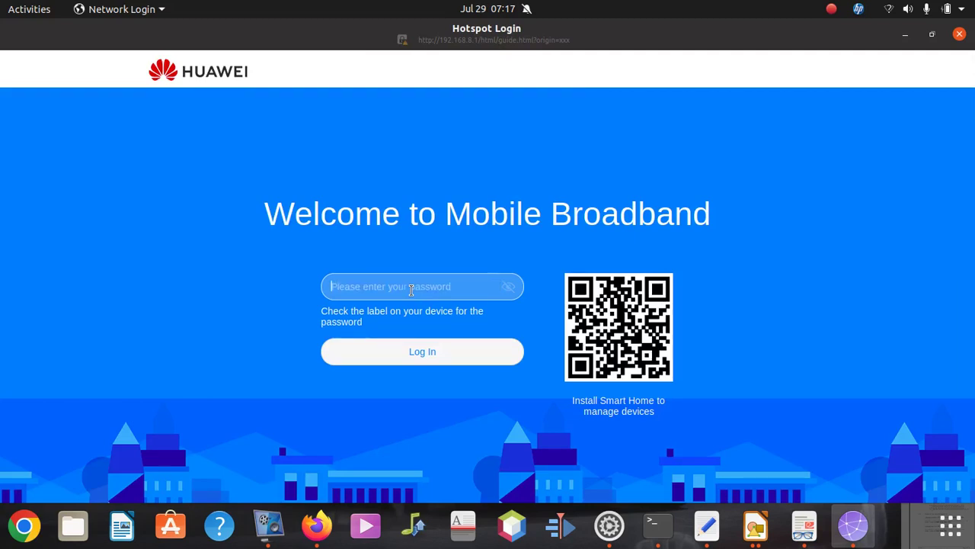
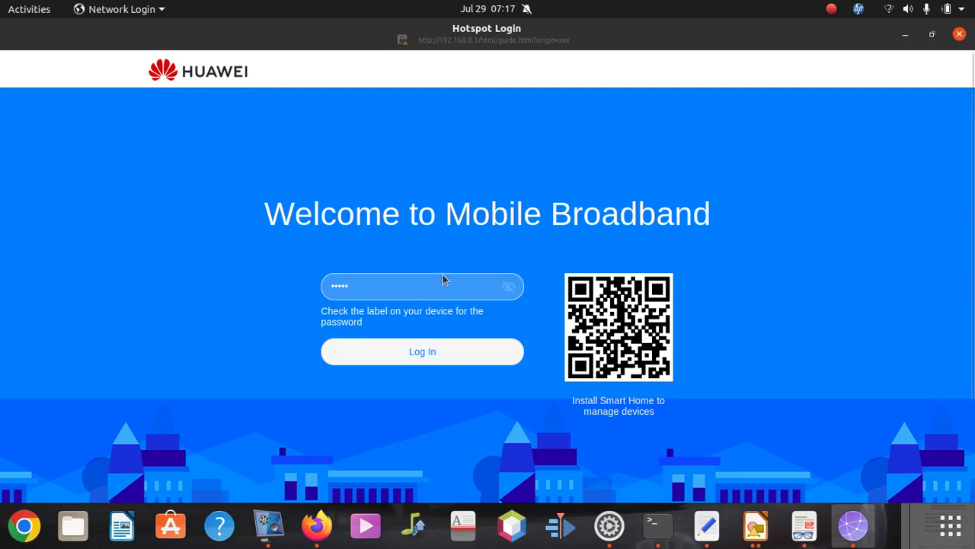
pyautogui.click(469, 358)
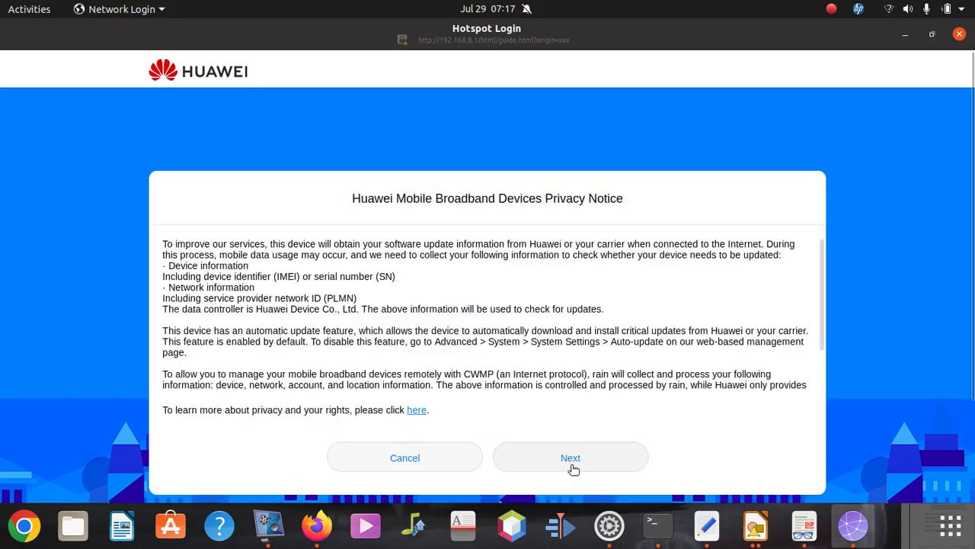
# Step: Accept the privacy notice and user agreement, and enable overnight updates
pyautogui.click(570, 455)
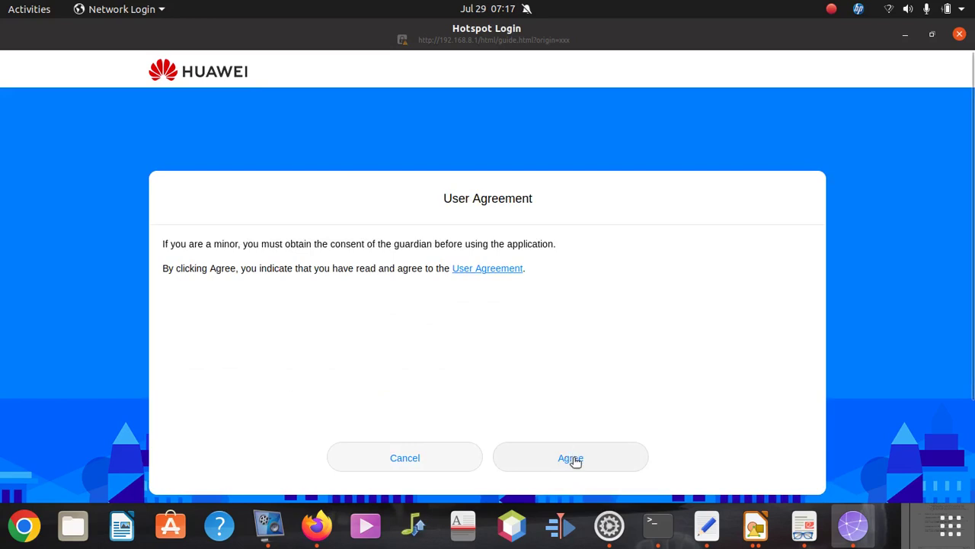
pyautogui.click(574, 461)
pyautogui.scroll(-1, 503, 403)
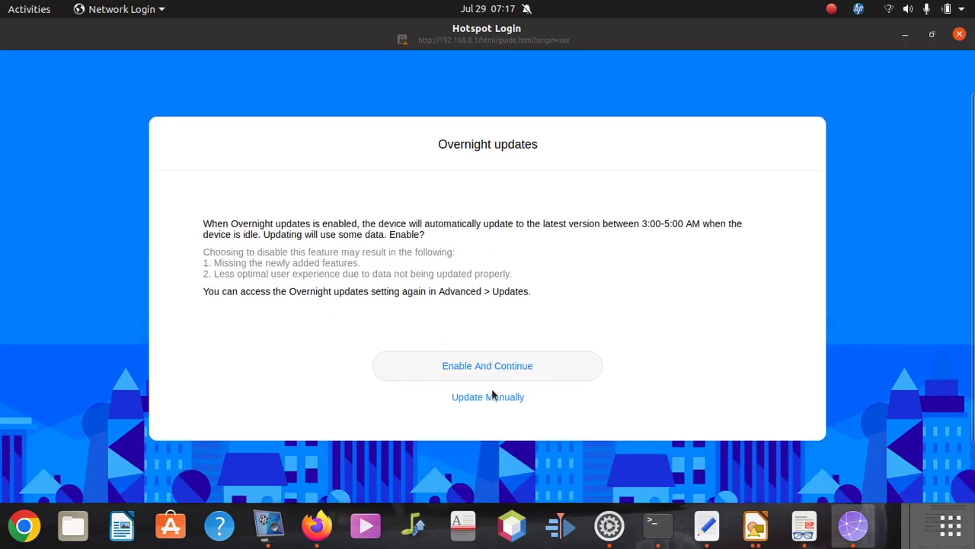
pyautogui.scroll(-1, 492, 394)
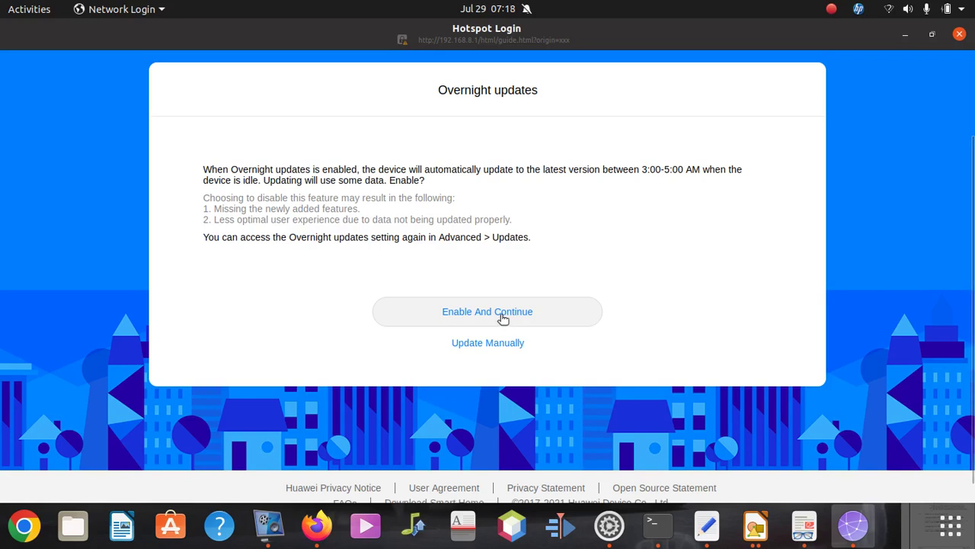
pyautogui.click(503, 319)
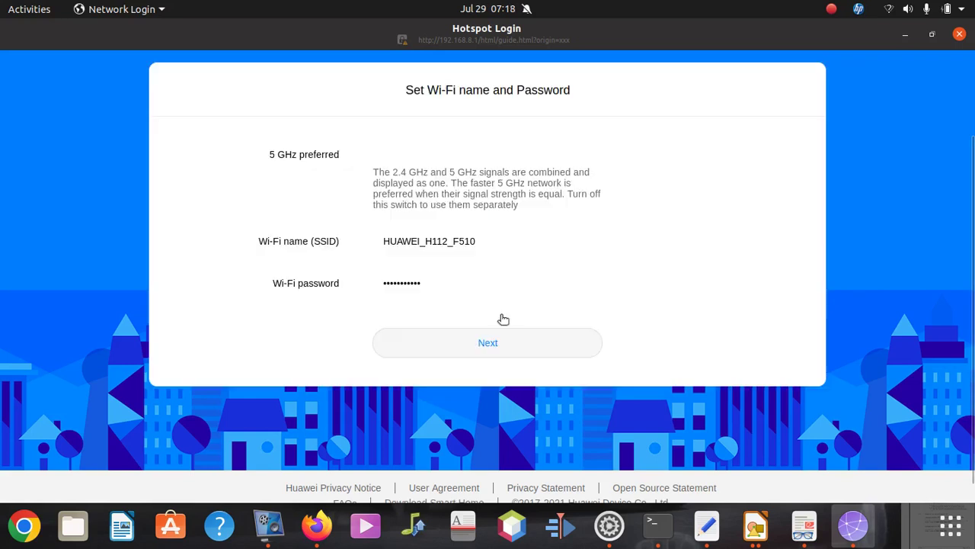
# Step: Rename the Wi-Fi SSID to Ahmed and set a new Wi-Fi password
pyautogui.moveTo(484, 238); pyautogui.dragTo(318, 225)
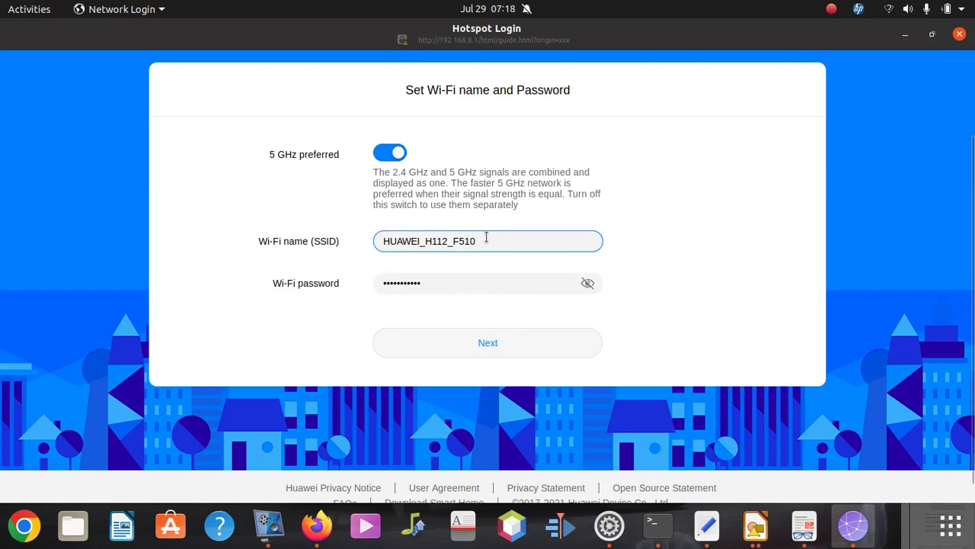
pyautogui.press('BackSpace')
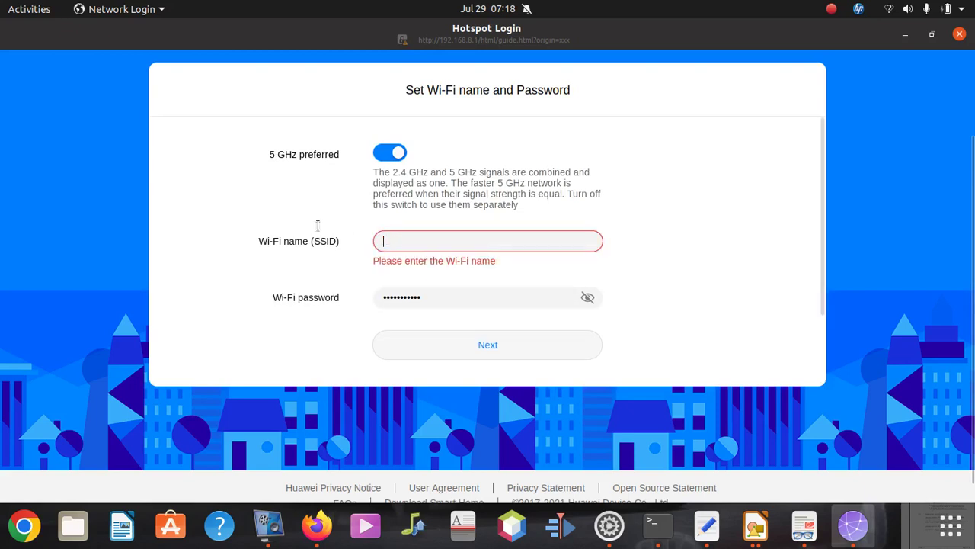
pyautogui.write('Ahm')
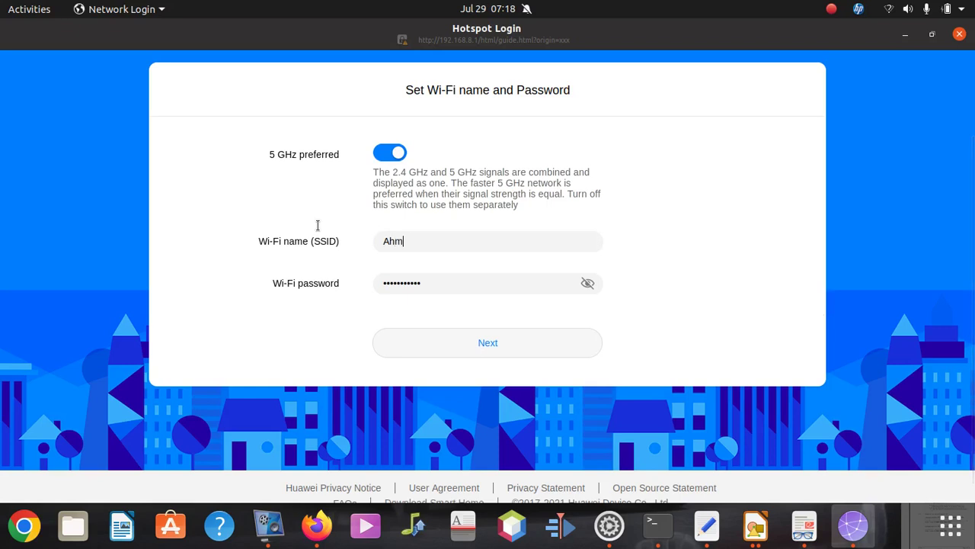
pyautogui.write('ed')
pyautogui.doubleClick(409, 279)
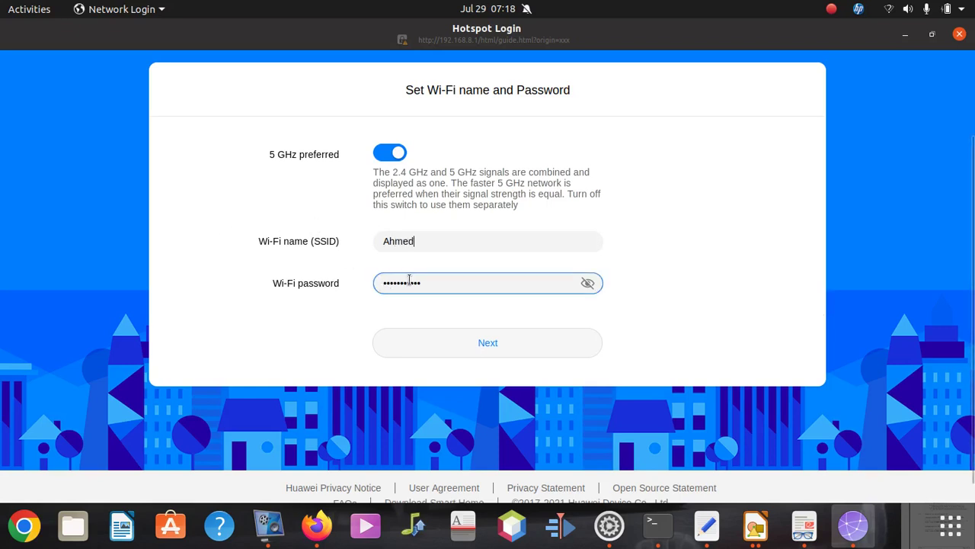
pyautogui.press('BackSpace')
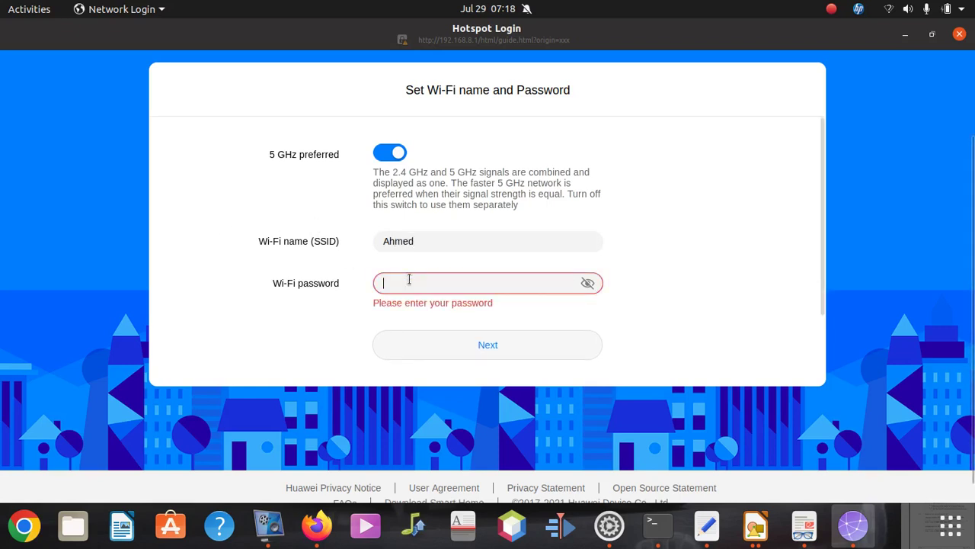
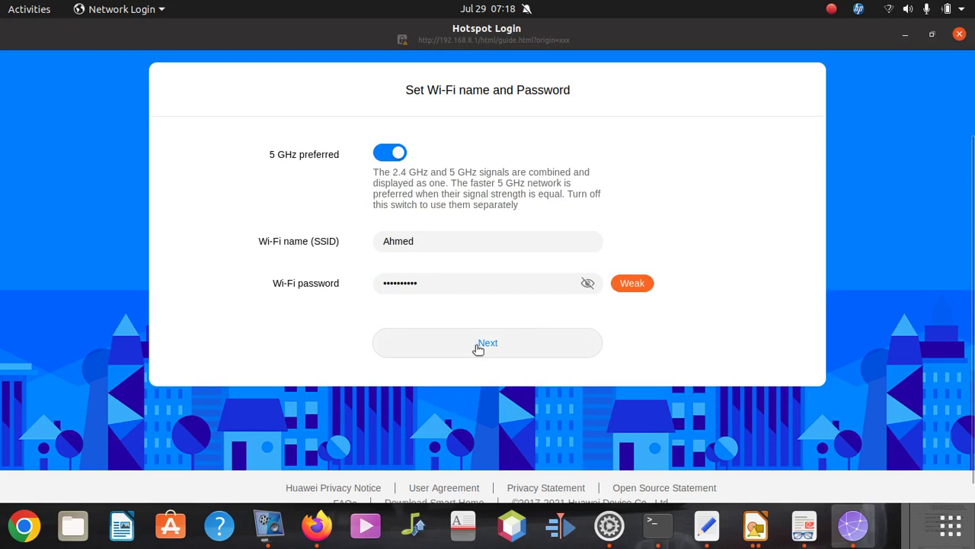
pyautogui.click(478, 348)
# Step: Set the new device login password and finish the setup wizard
pyautogui.click(441, 192)
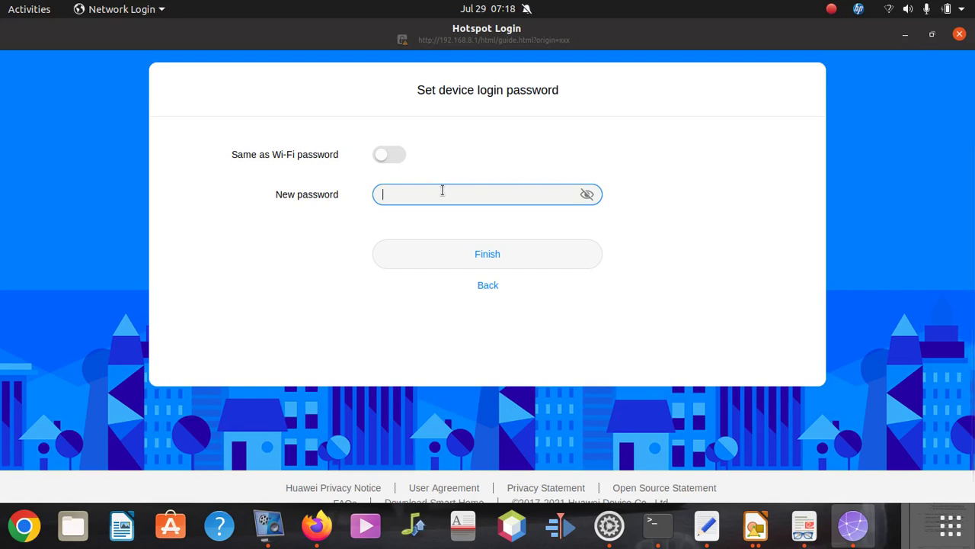
pyautogui.write('aaa')
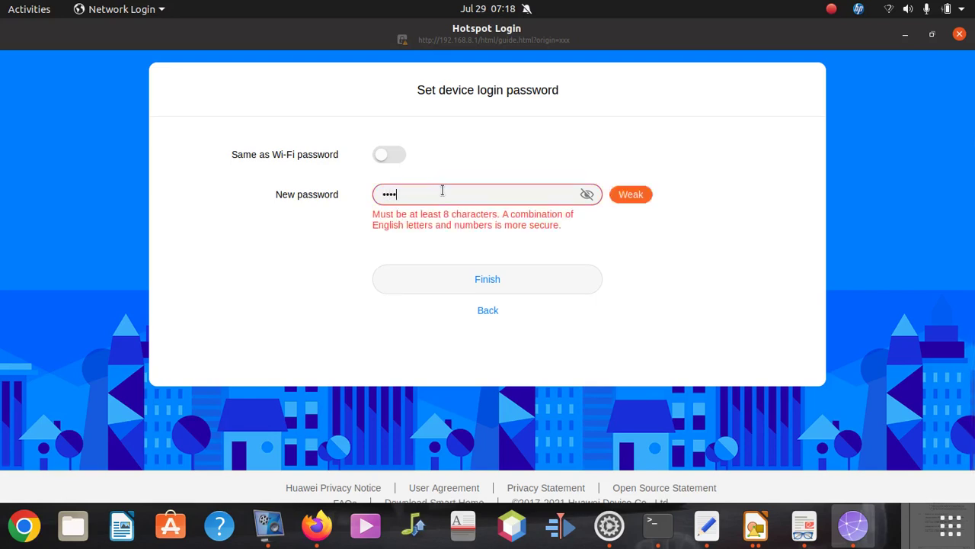
pyautogui.write('aaaa')
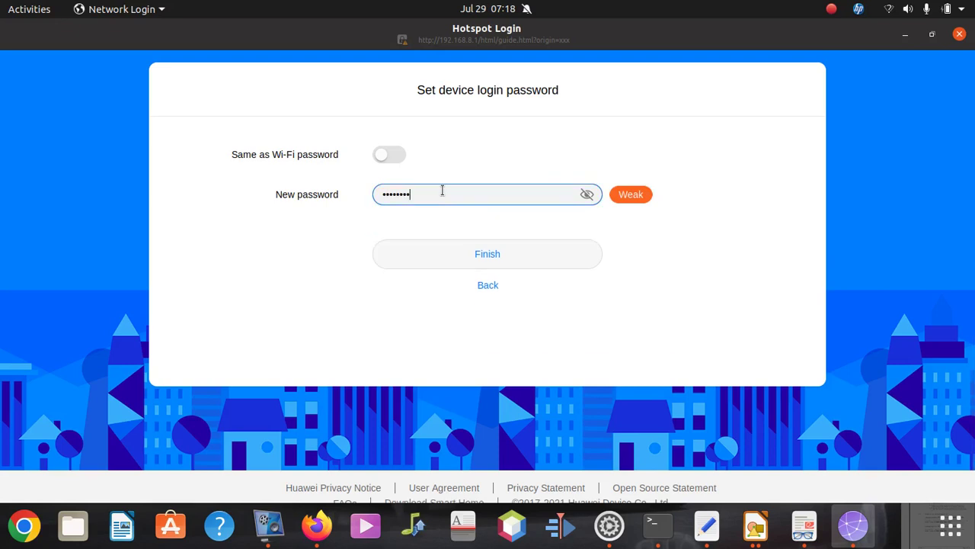
pyautogui.write('aa')
pyautogui.click(499, 263)
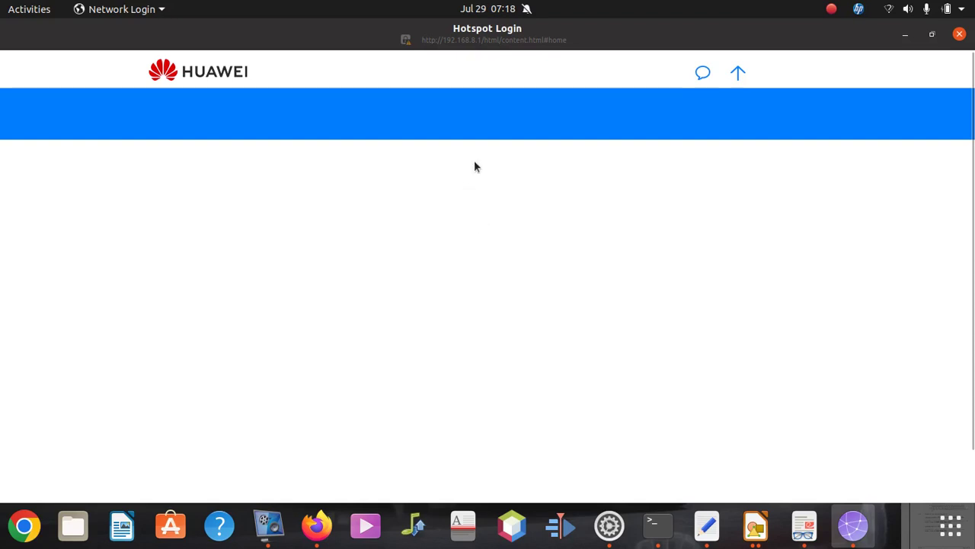
# Step: From the top-bar Wi-Fi network list, select the Ahmed network and connect
pyautogui.click(888, 9)
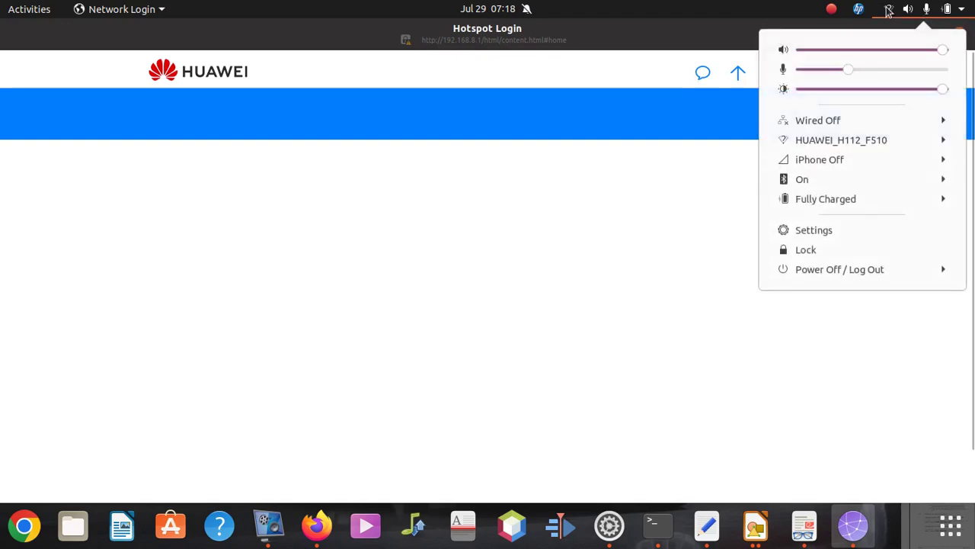
pyautogui.click(515, 202)
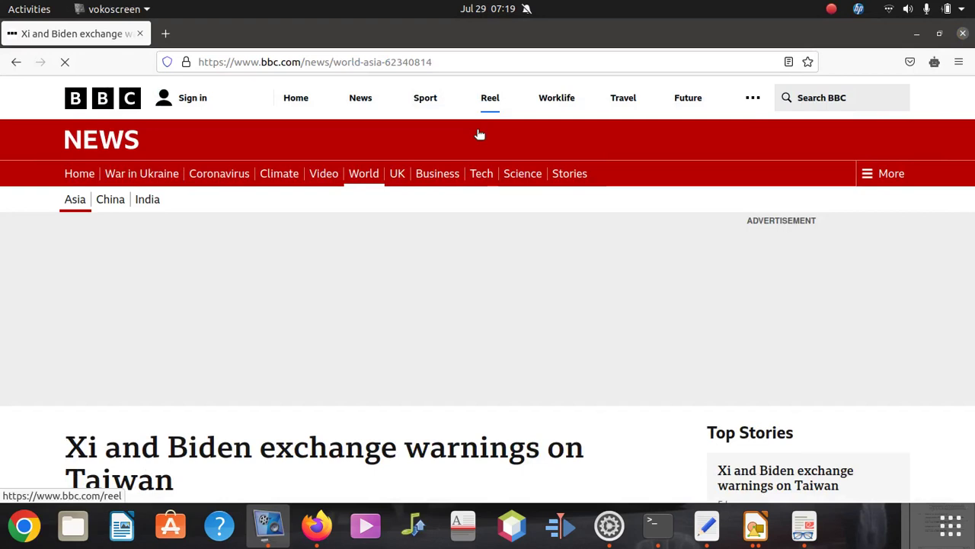
pyautogui.click(889, 13)
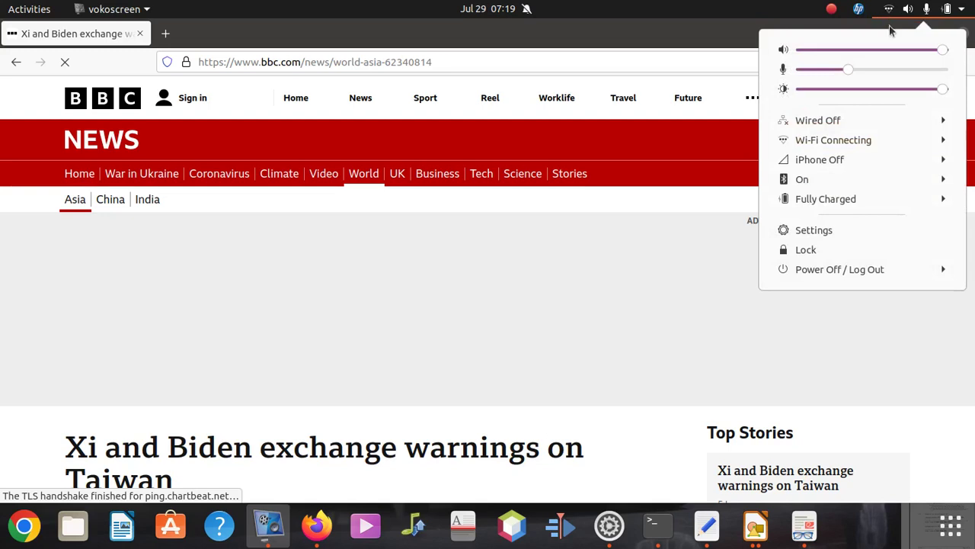
pyautogui.click(847, 141)
pyautogui.click(845, 163)
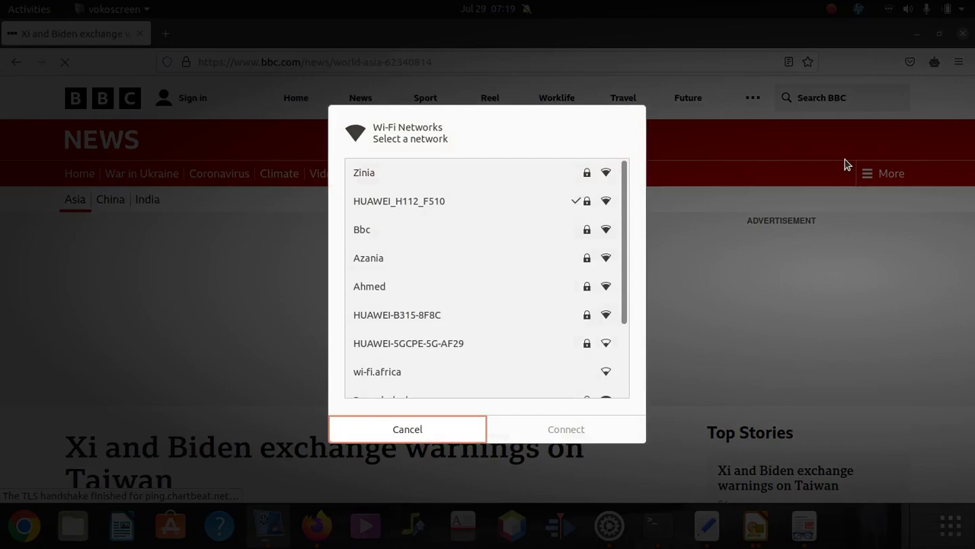
pyautogui.scroll(-3, 389, 257)
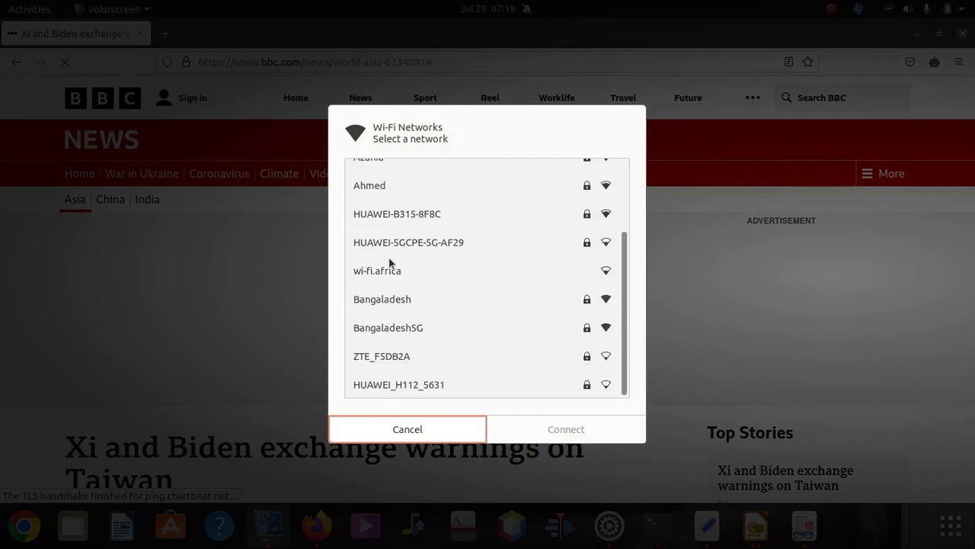
pyautogui.click(385, 189)
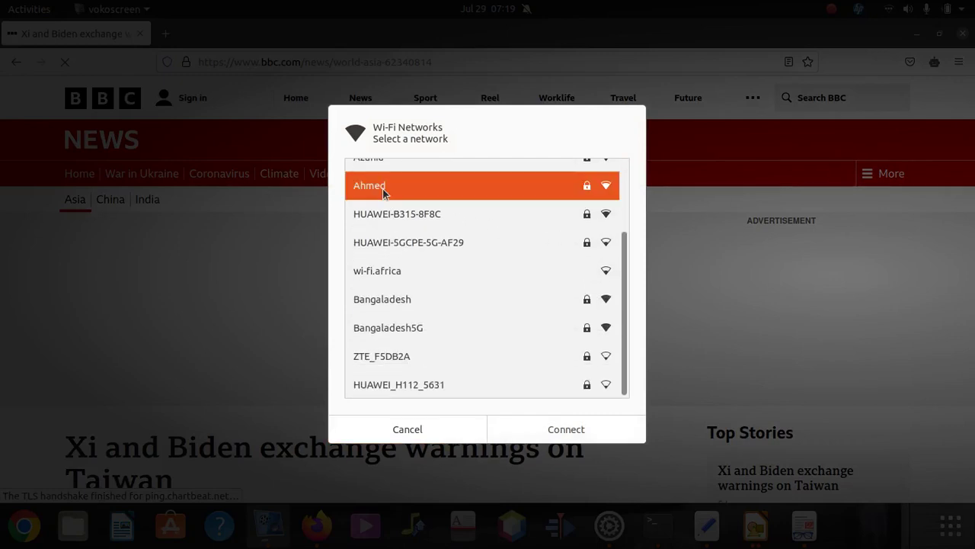
pyautogui.click(562, 429)
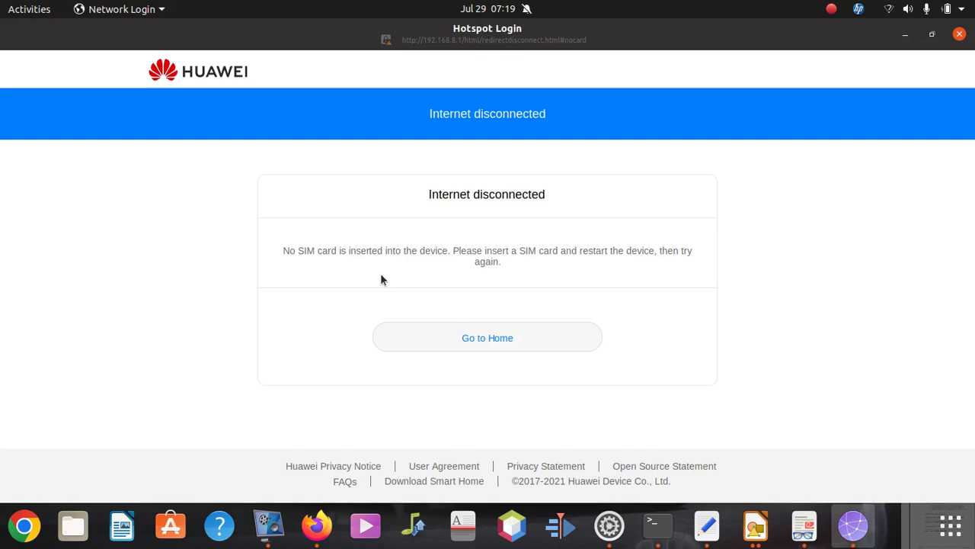
# Step: Leave the no-SIM notice and log in with the device login password
pyautogui.click(466, 338)
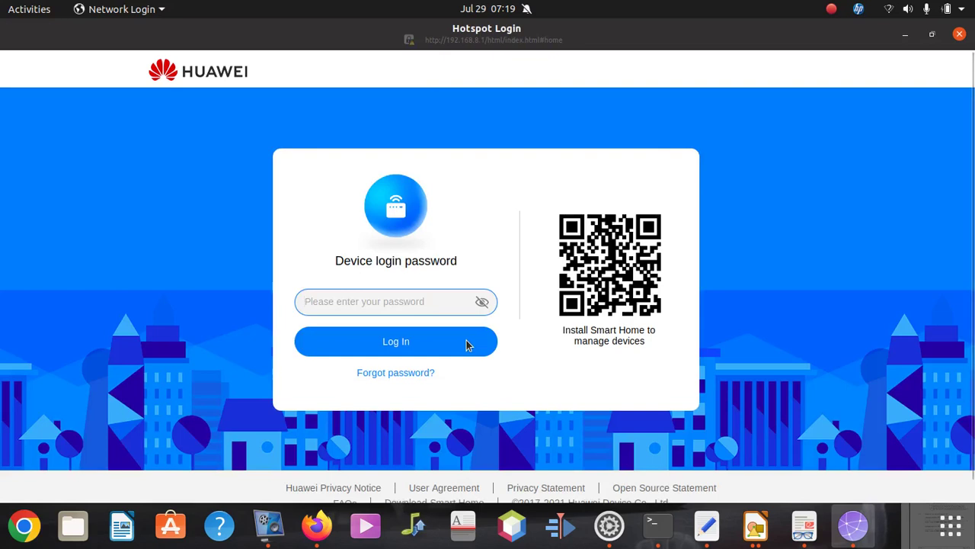
pyautogui.write('aaaa')
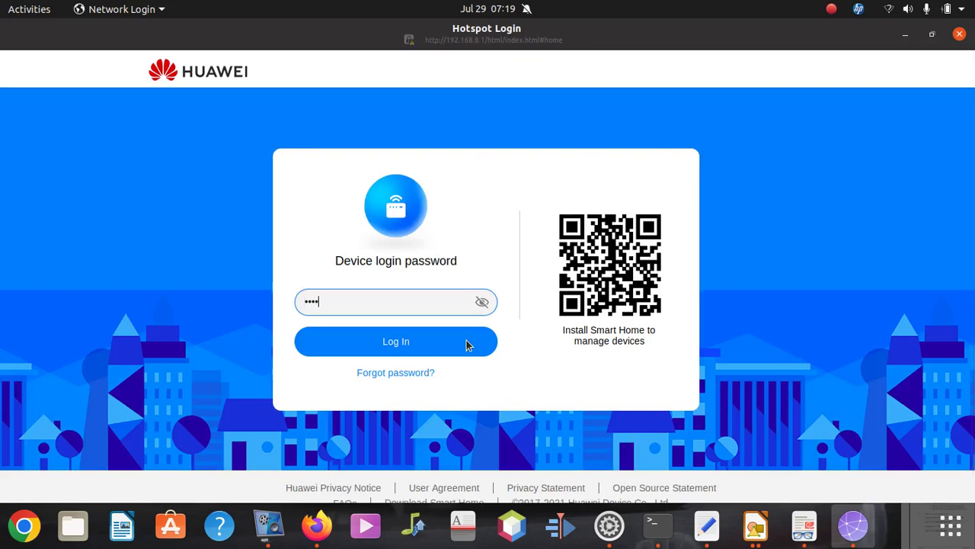
pyautogui.write('aaaaa')
pyautogui.write('a')
pyautogui.click(408, 349)
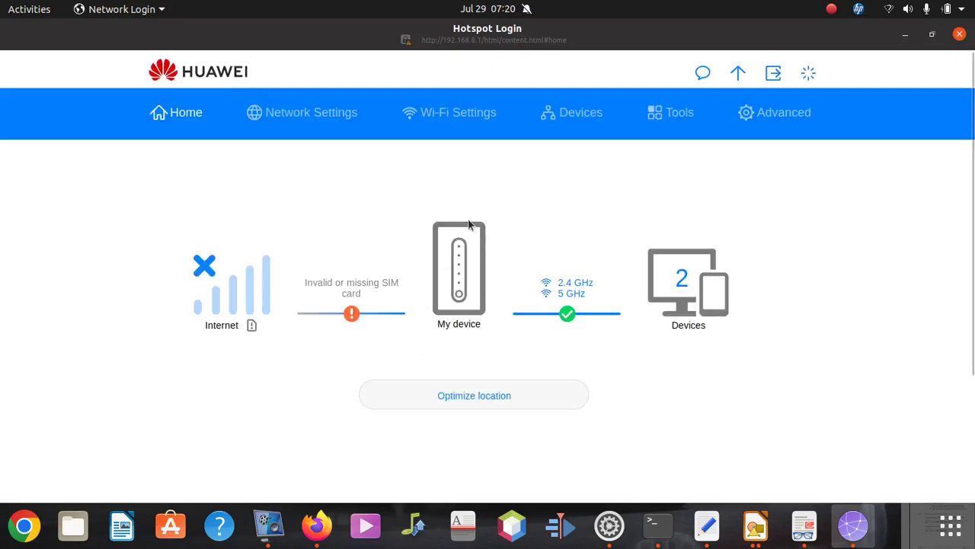
# Step: Go to the DHCP settings under Advanced > Router
pyautogui.click(767, 115)
pyautogui.scroll(-1, 281, 411)
pyautogui.scroll(-3, 281, 411)
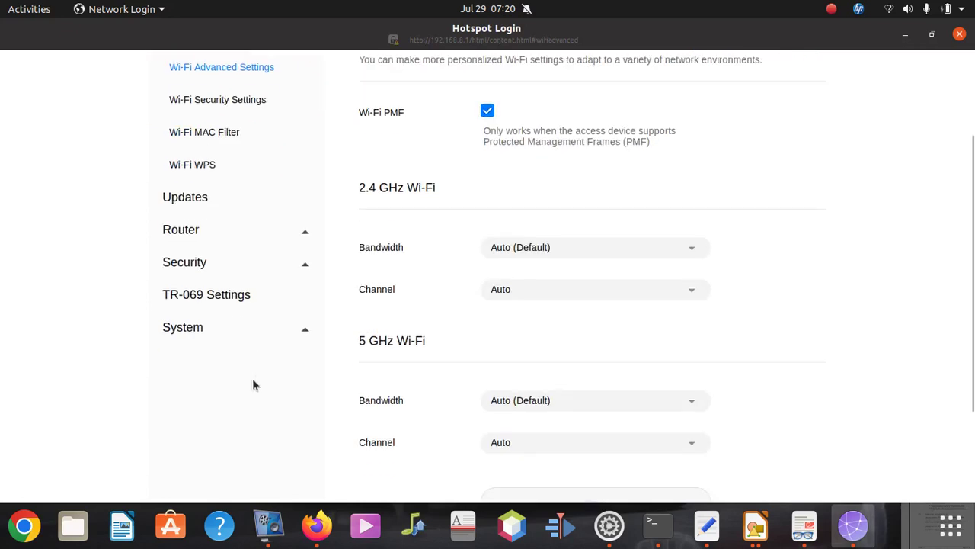
pyautogui.click(179, 229)
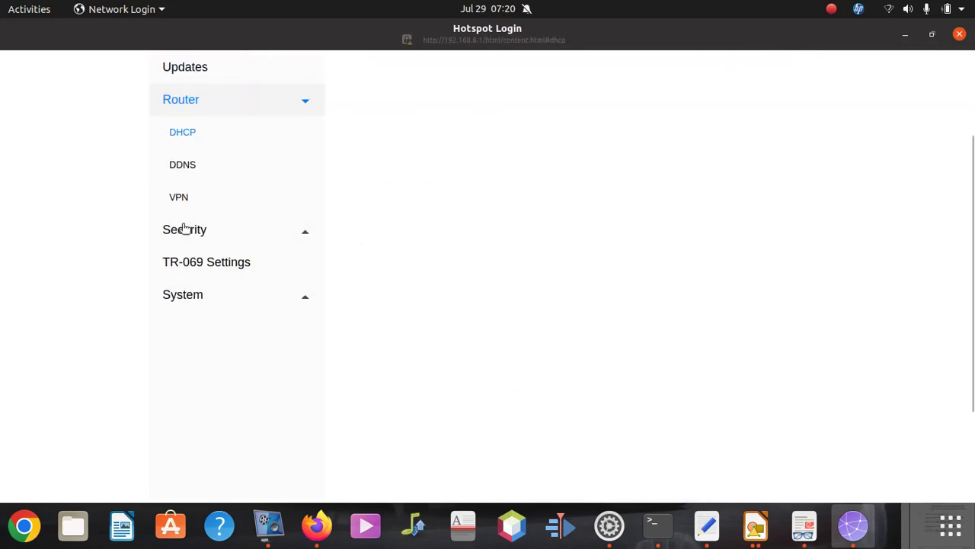
pyautogui.scroll(2, 495, 190)
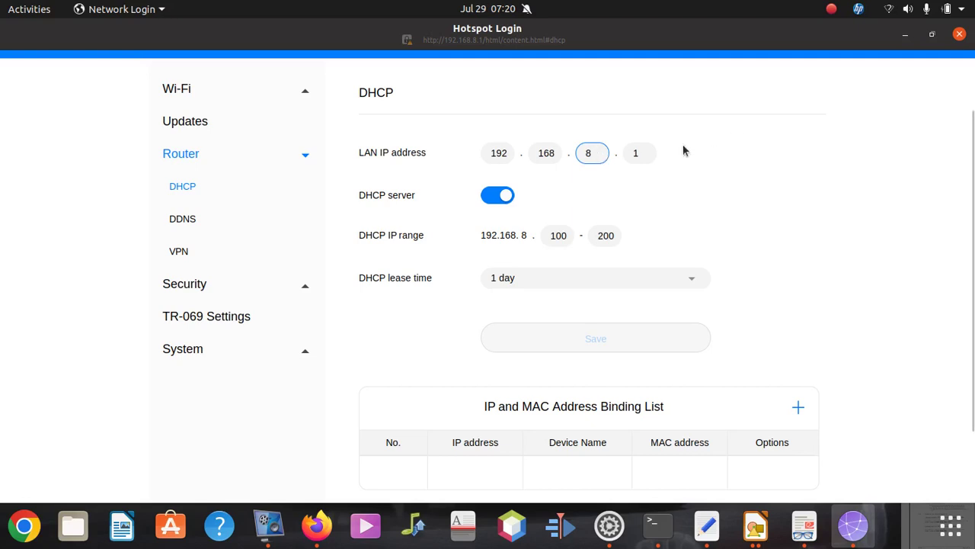
# Step: Edit the LAN IP address octets to read 192.168.1.50
pyautogui.write('0')
pyautogui.press('BackSpace')
pyautogui.write('1')
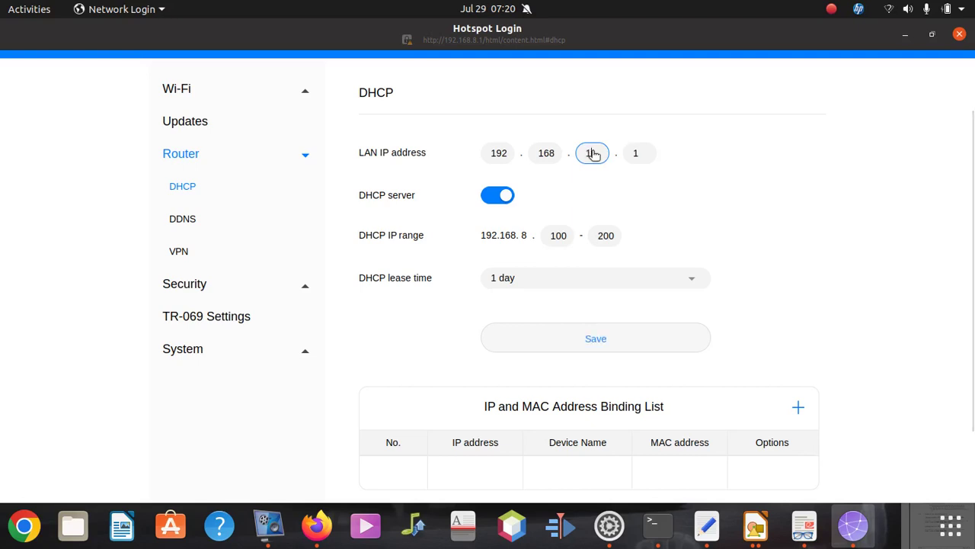
pyautogui.click(644, 154)
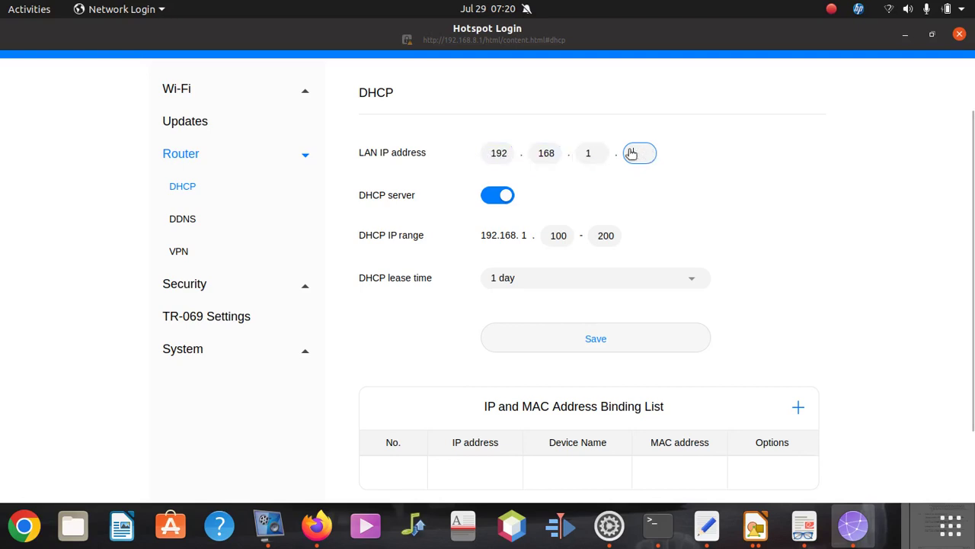
pyautogui.write('5')
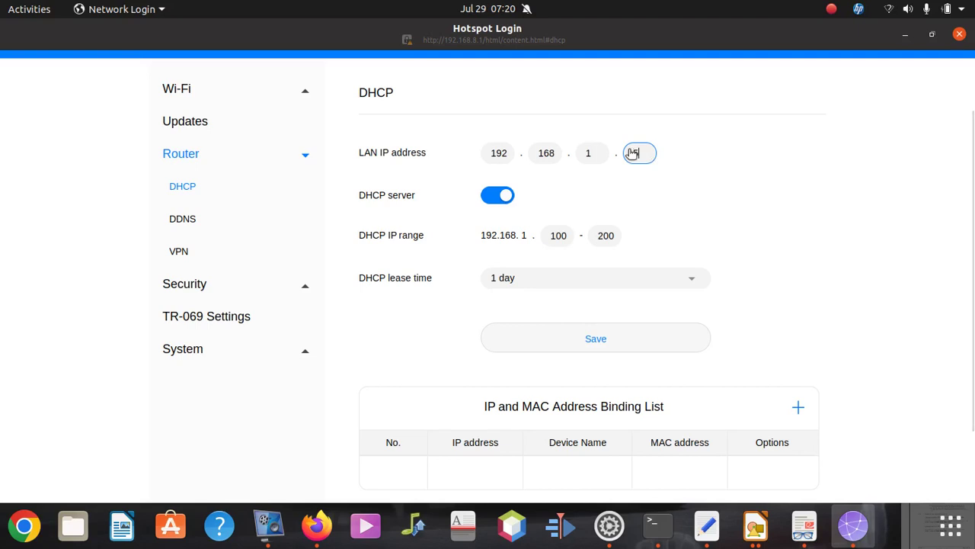
pyautogui.write('0')
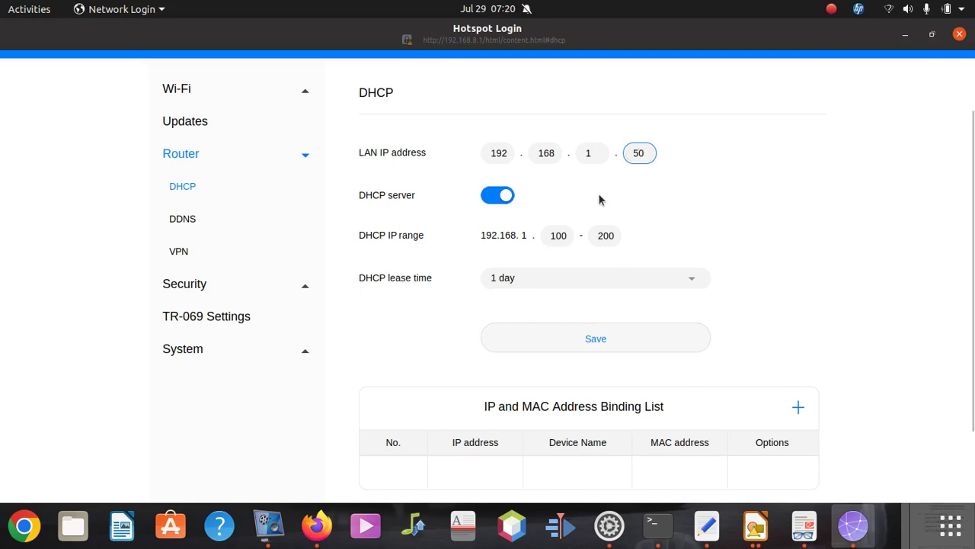
pyautogui.click(599, 198)
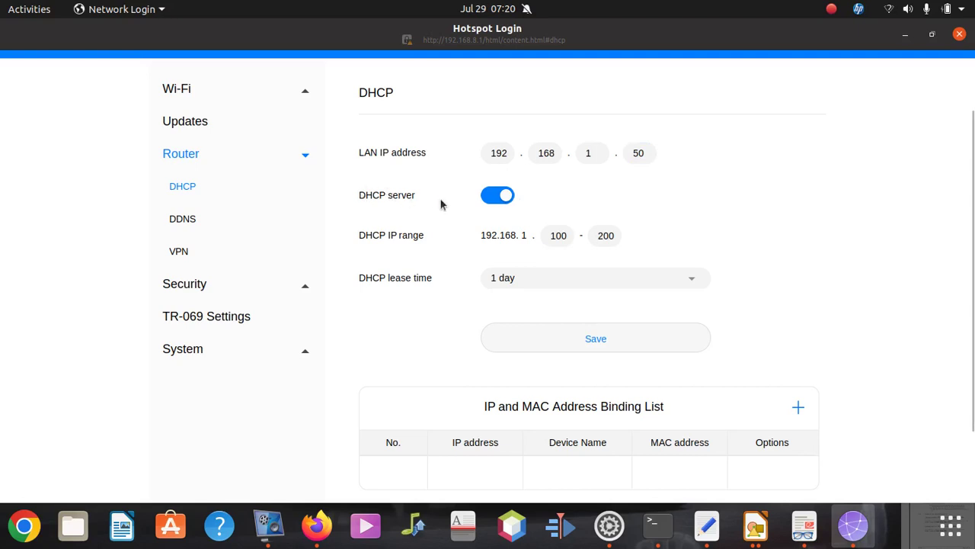
# Step: Turn off the DHCP server, save, and confirm the LAN IP change to 192.168.1.50
pyautogui.click(507, 197)
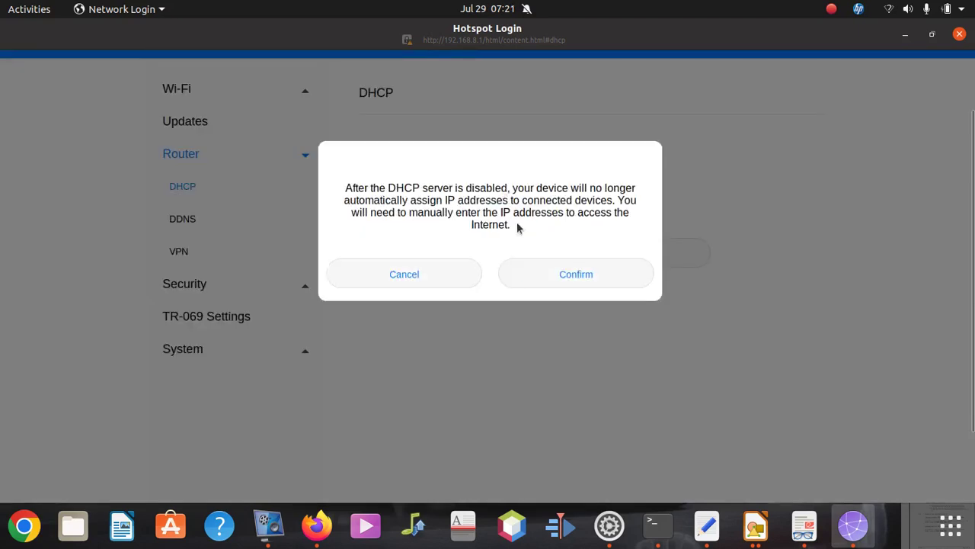
pyautogui.click(559, 271)
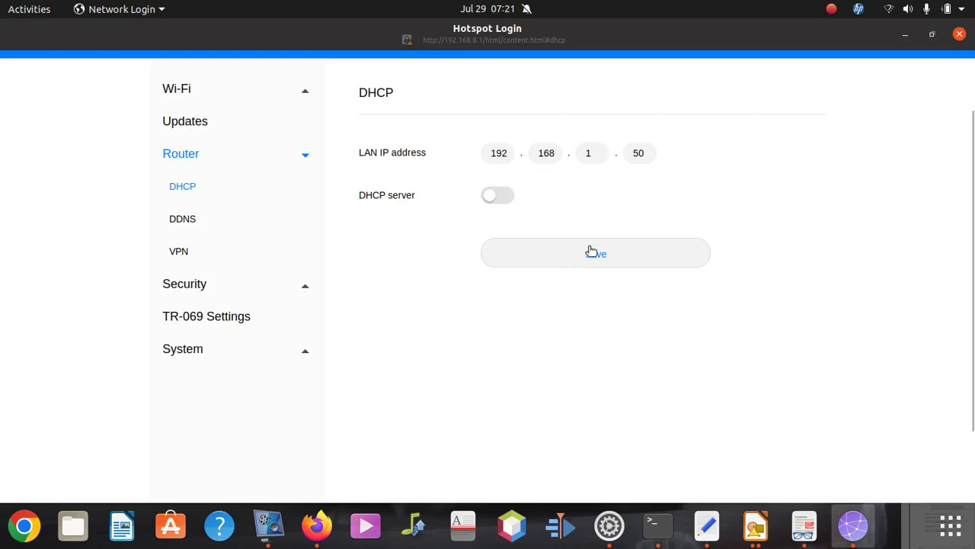
pyautogui.click(591, 252)
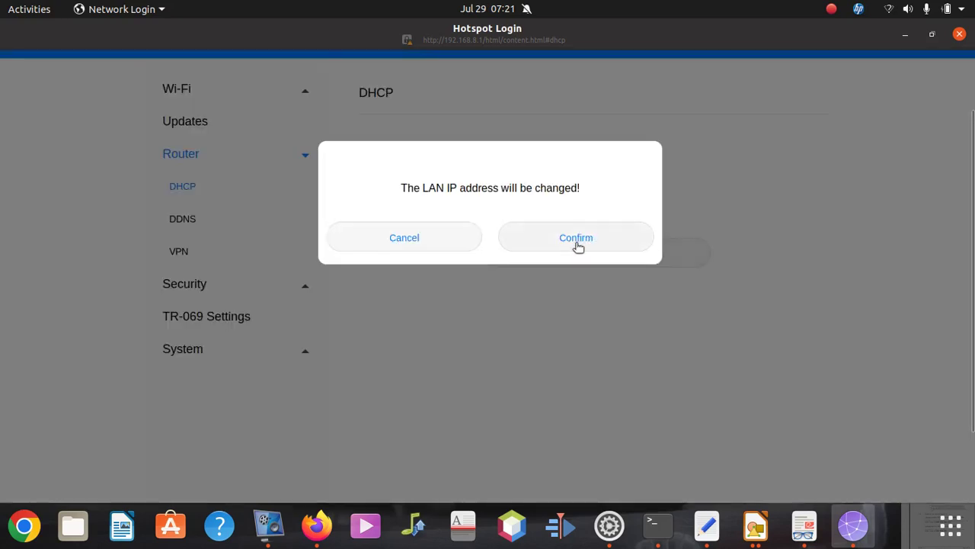
pyautogui.click(576, 242)
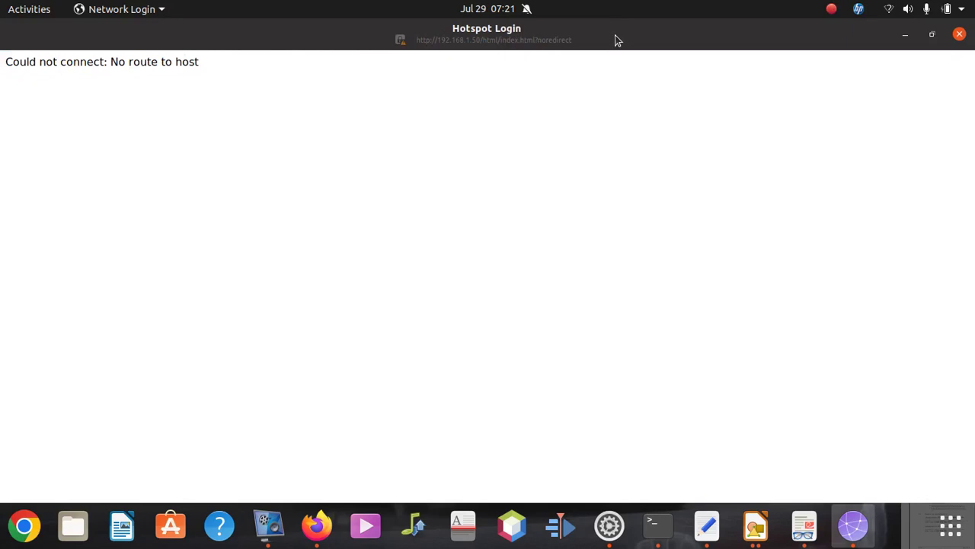
# Step: Uncover the browser and reconnect the computer's Wi-Fi to the Azania network
pyautogui.moveTo(617, 40)
pyautogui.mouseDown()
pyautogui.moveTo(522, 59)
pyautogui.moveTo(521, 9)
pyautogui.mouseUp()
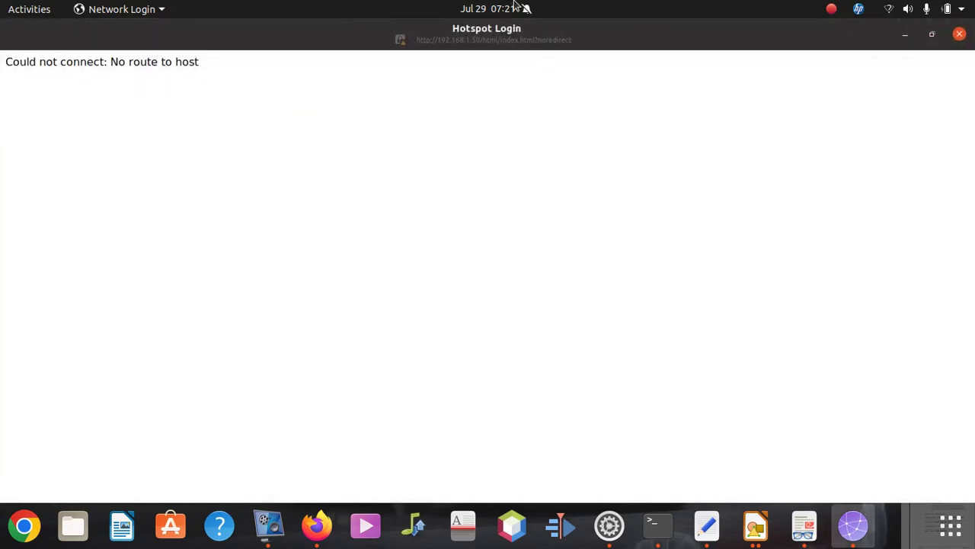
pyautogui.click(893, 9)
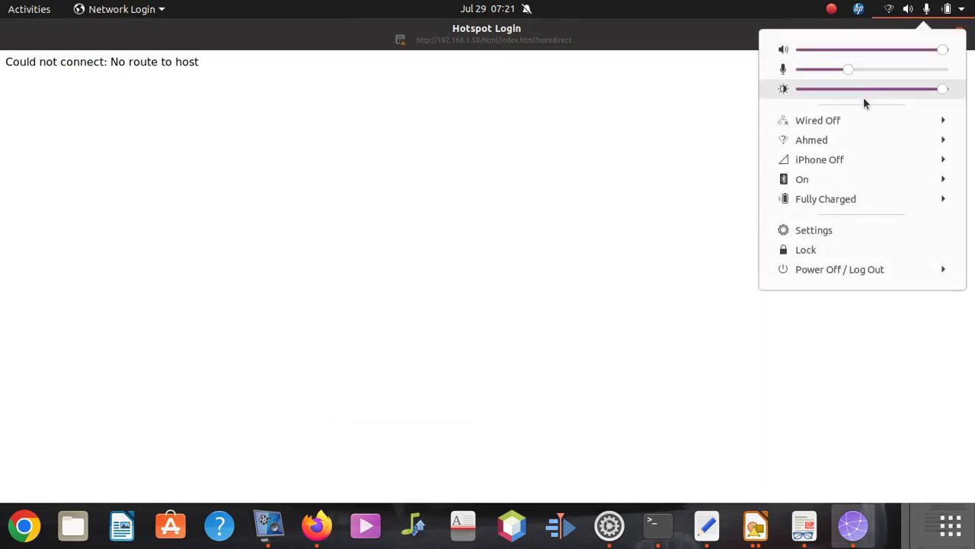
pyautogui.click(864, 140)
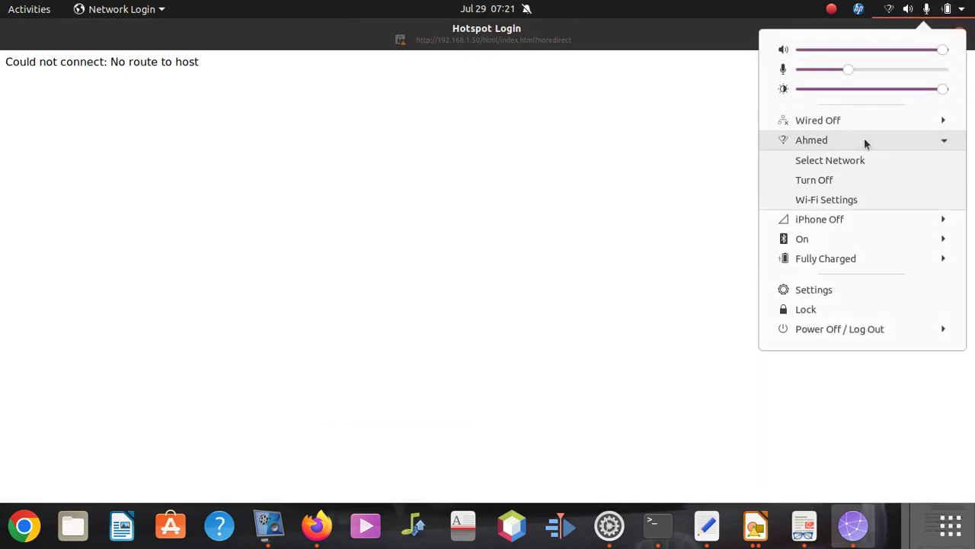
pyautogui.click(849, 160)
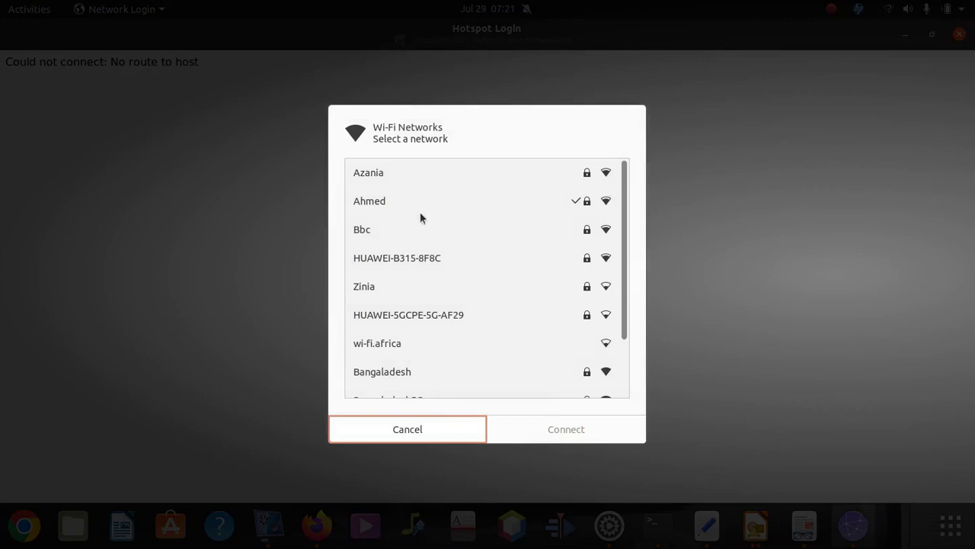
pyautogui.click(396, 236)
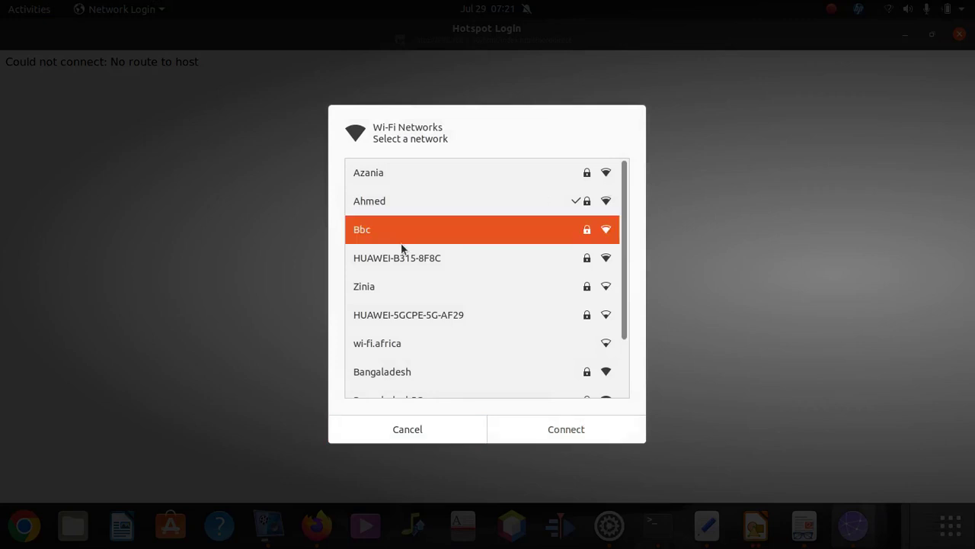
pyautogui.click(391, 178)
pyautogui.click(566, 429)
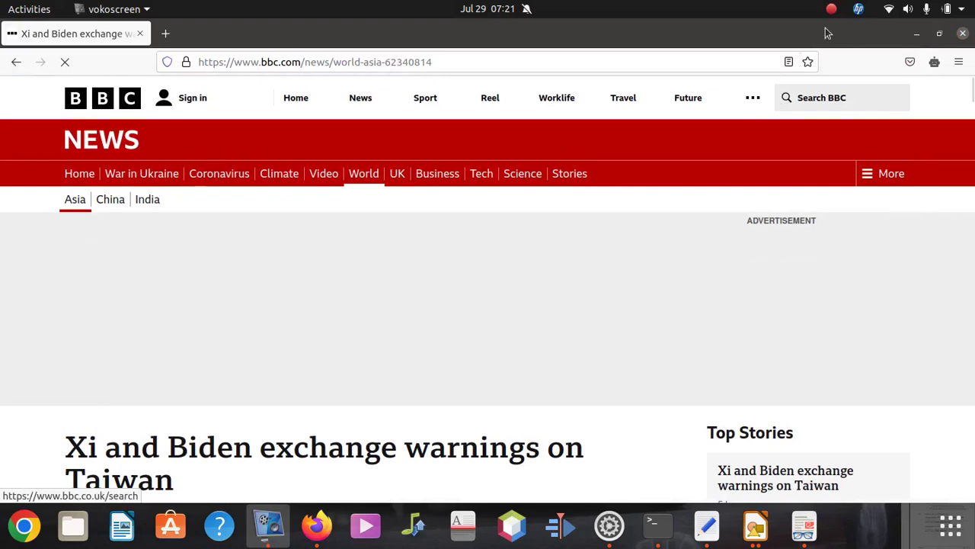
# Step: Choose Ahmed from the Wi-Fi network list and connect to it
pyautogui.click(888, 9)
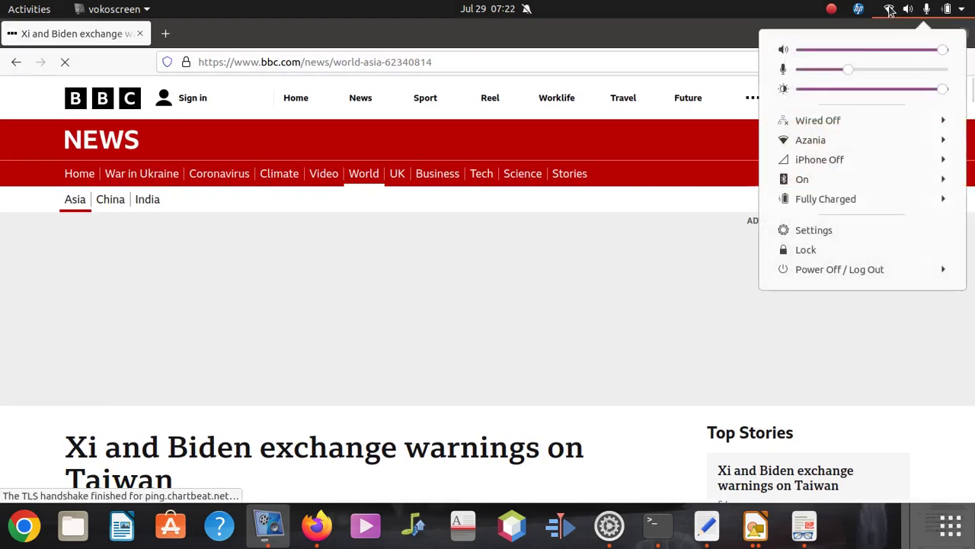
pyautogui.click(839, 141)
pyautogui.click(840, 159)
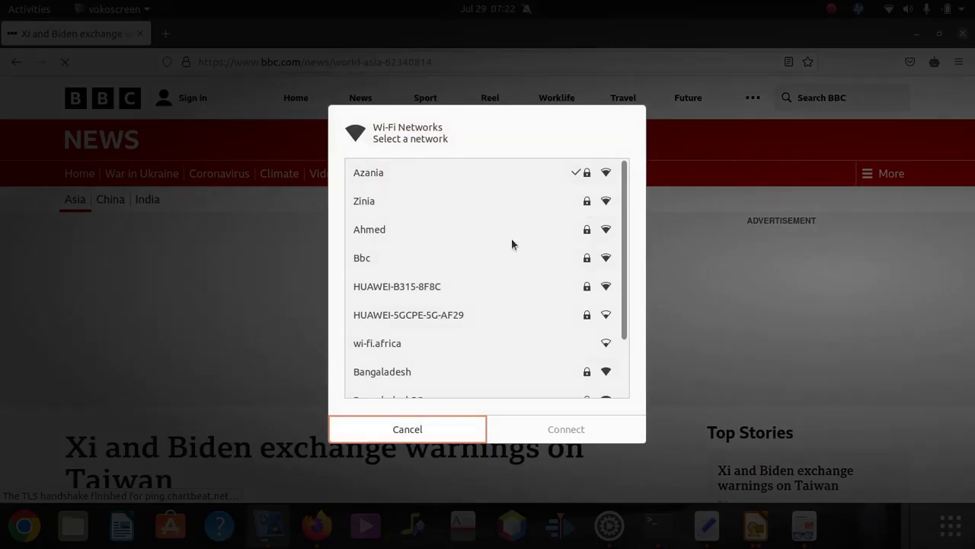
pyautogui.click(383, 227)
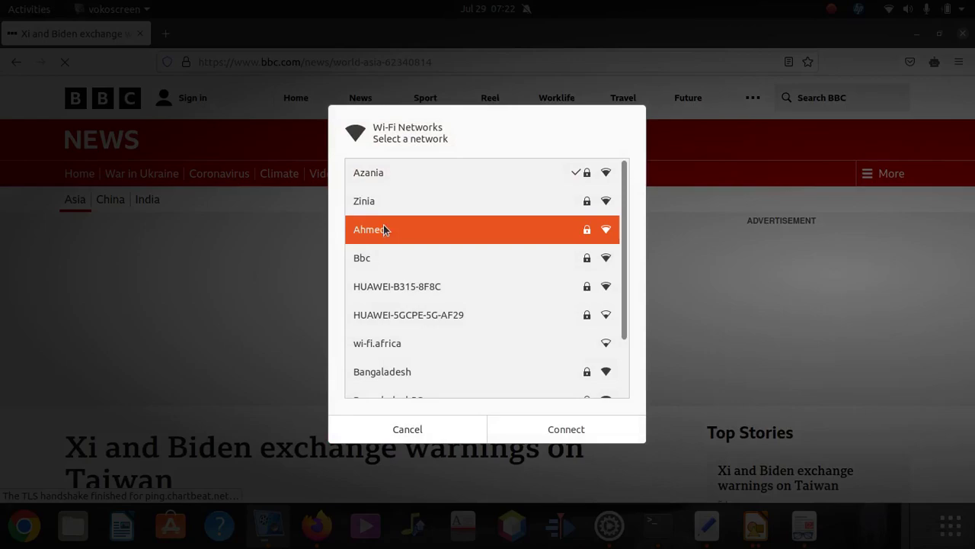
pyautogui.click(560, 430)
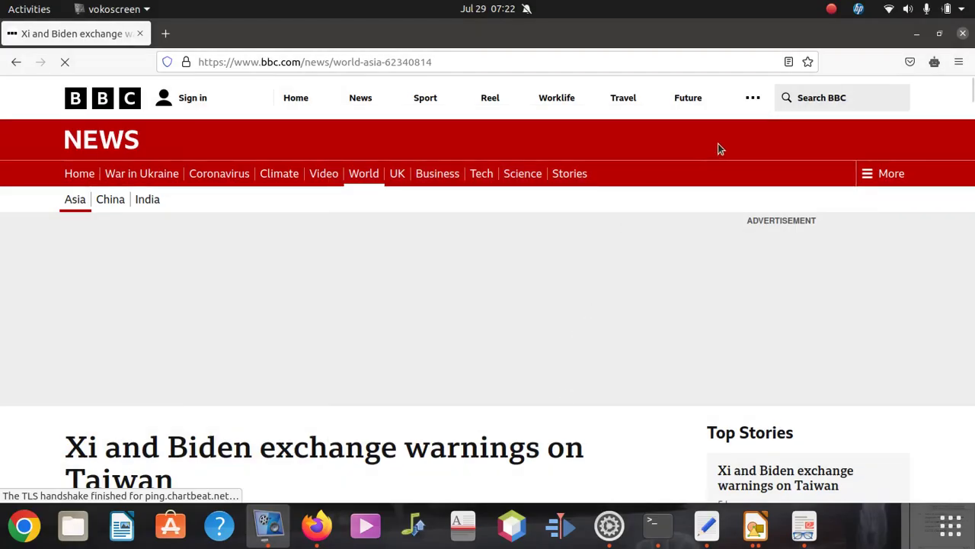
# Step: Check the Wi-Fi status in the system menu and reload the BBC news page
pyautogui.click(890, 11)
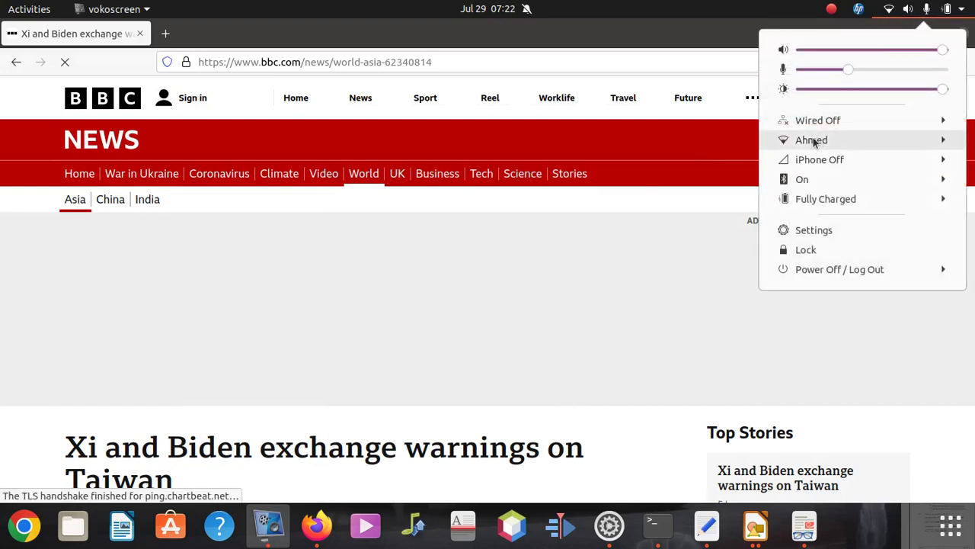
pyautogui.click(400, 55)
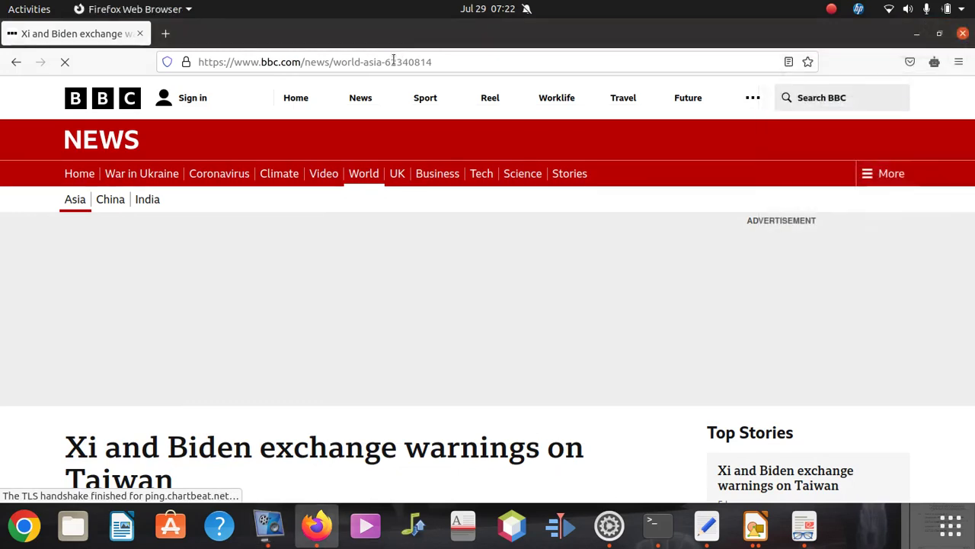
pyautogui.click(92, 177)
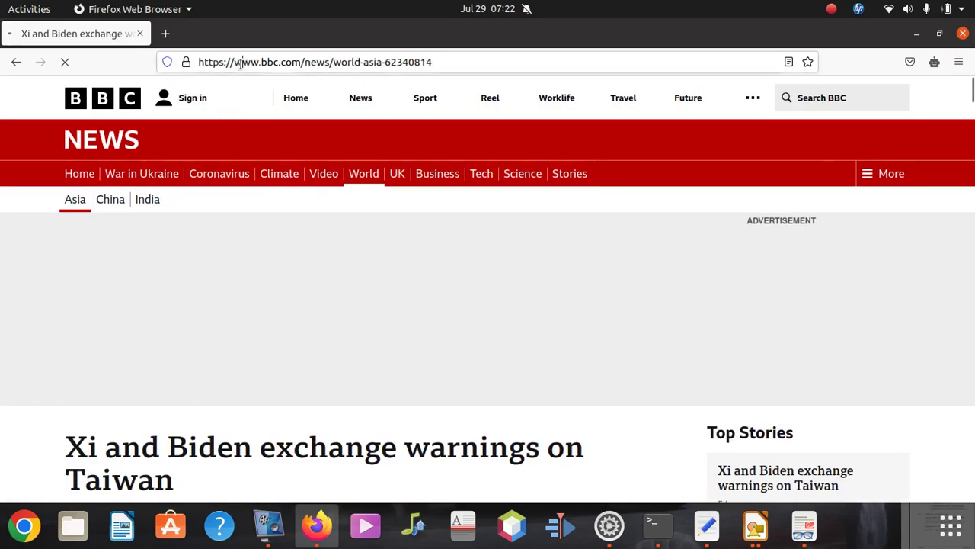
# Step: Load rt.com over the Ahmed Wi-Fi, recheck the connection, and start a new tab
pyautogui.click(241, 63)
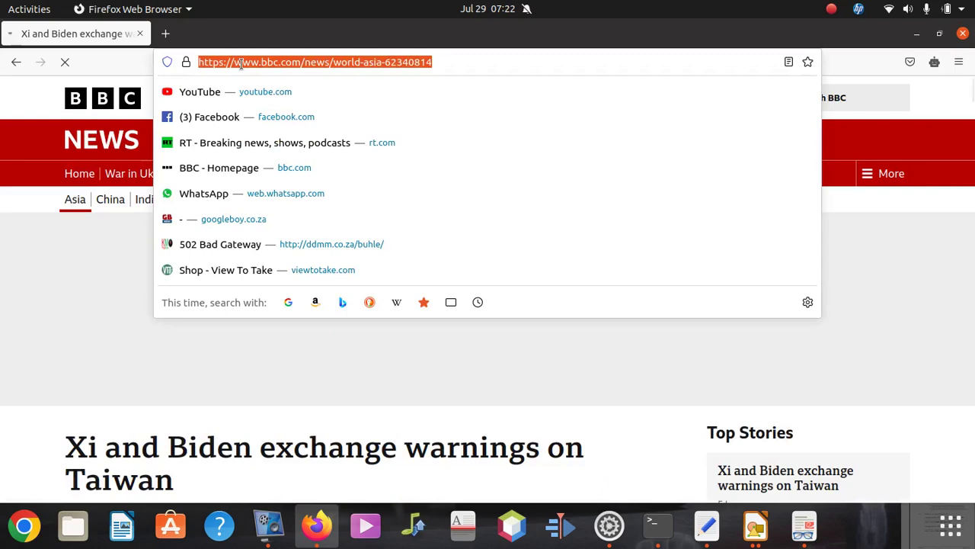
pyautogui.write('rt.com/')
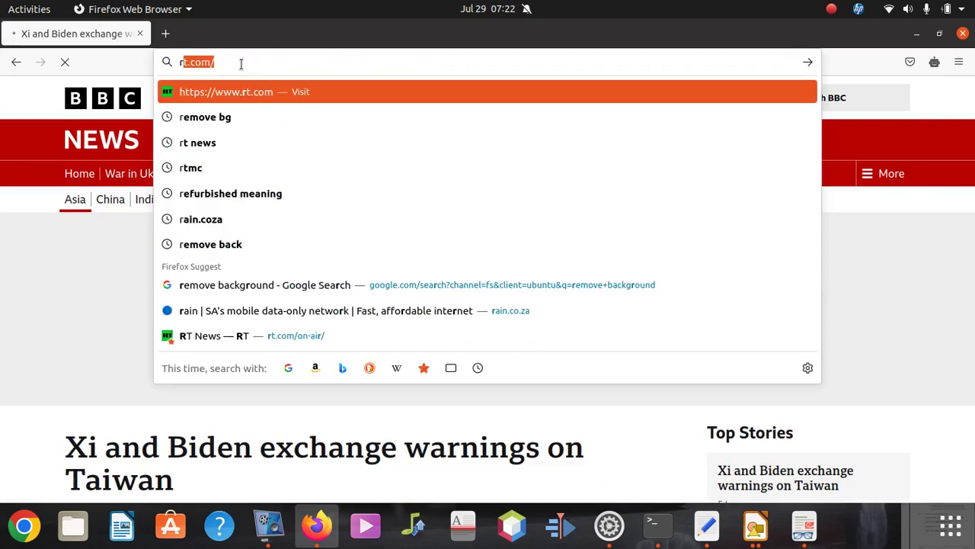
pyautogui.press('Return')
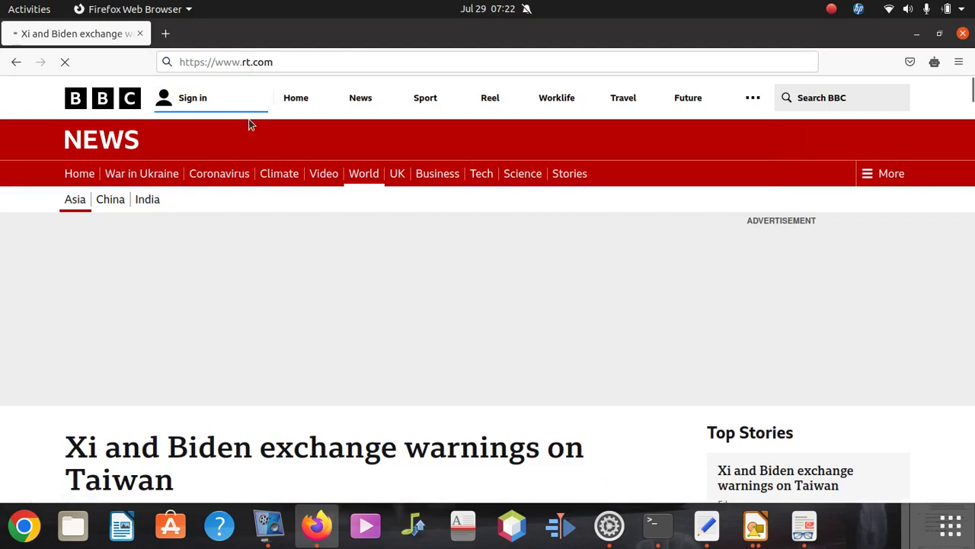
pyautogui.click(888, 12)
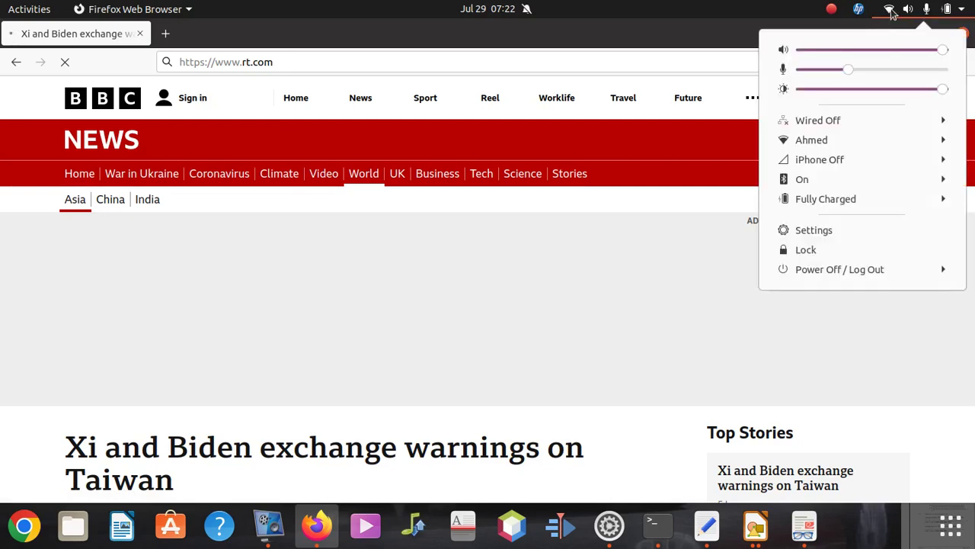
pyautogui.click(890, 8)
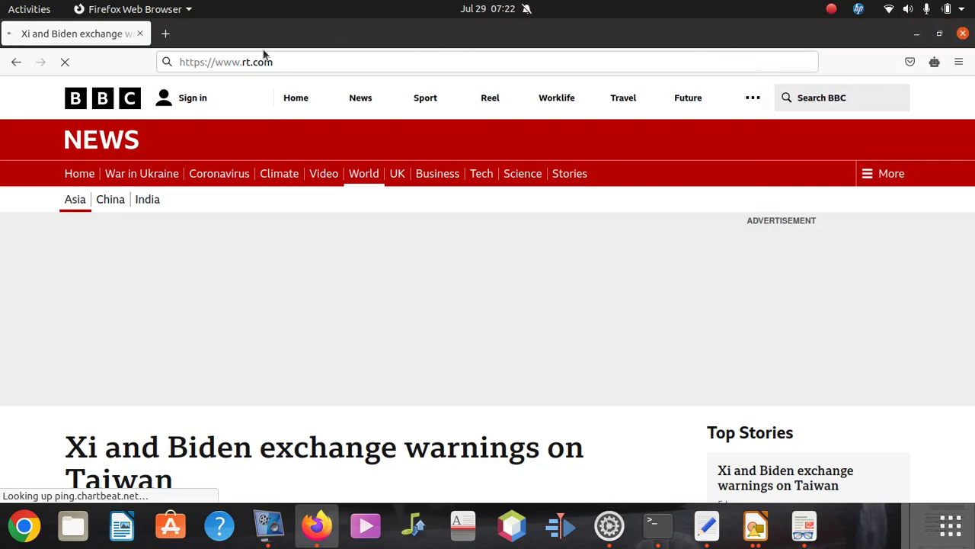
pyautogui.click(166, 33)
# Step: Enter google.com in the new tab, which brings up Firefox's restart-required notice
pyautogui.write('g')
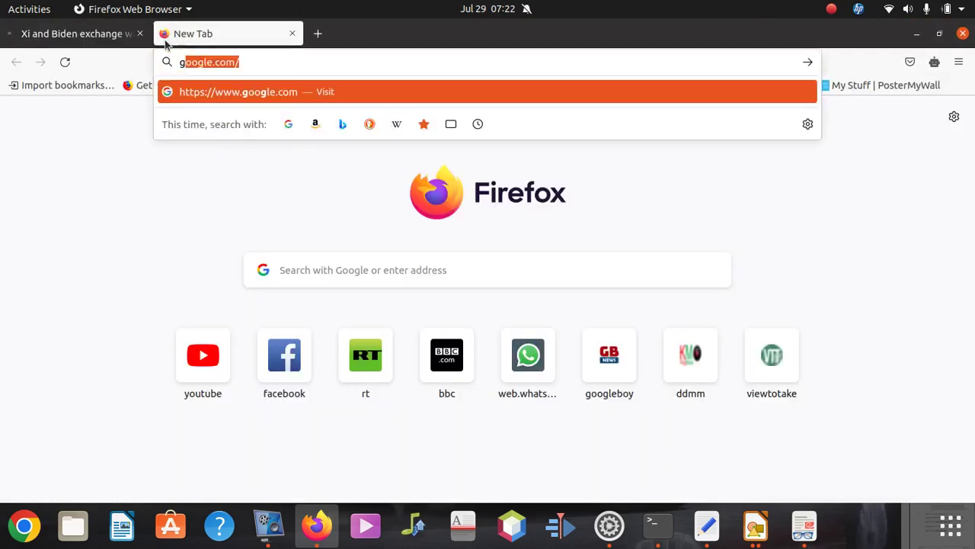
pyautogui.write('oogl')
pyautogui.press('Return')
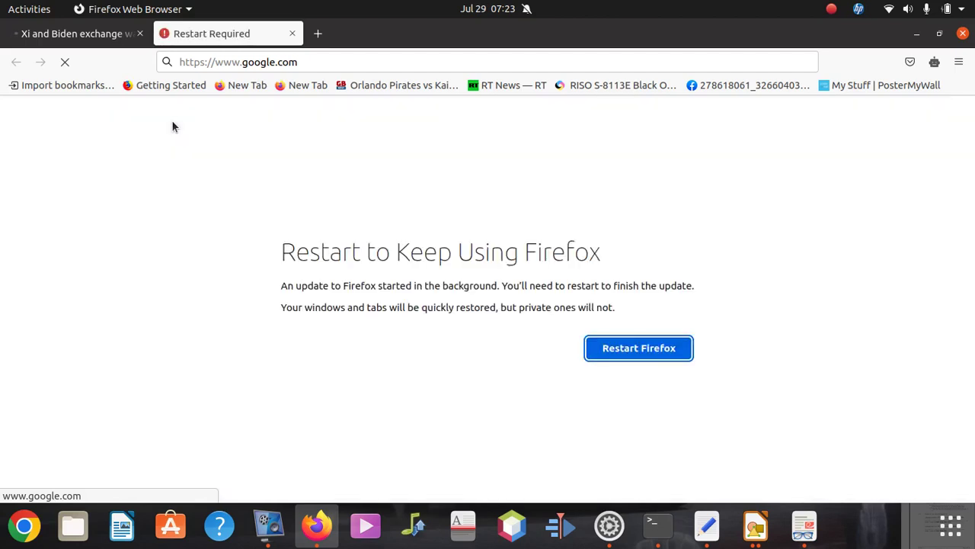
# Step: Restart Firefox for its update, relaunch it from the dock, and dismiss the not-responding warning
pyautogui.click(640, 349)
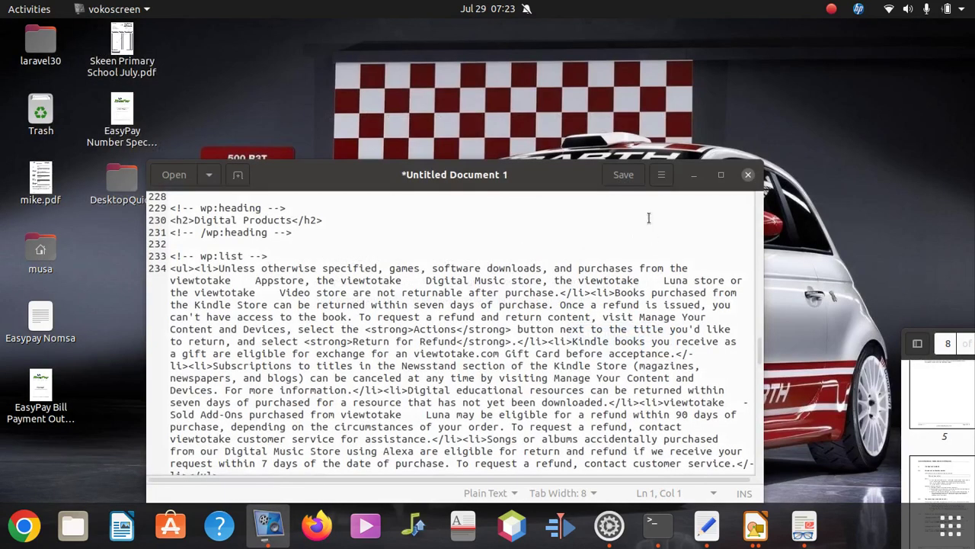
pyautogui.click(694, 175)
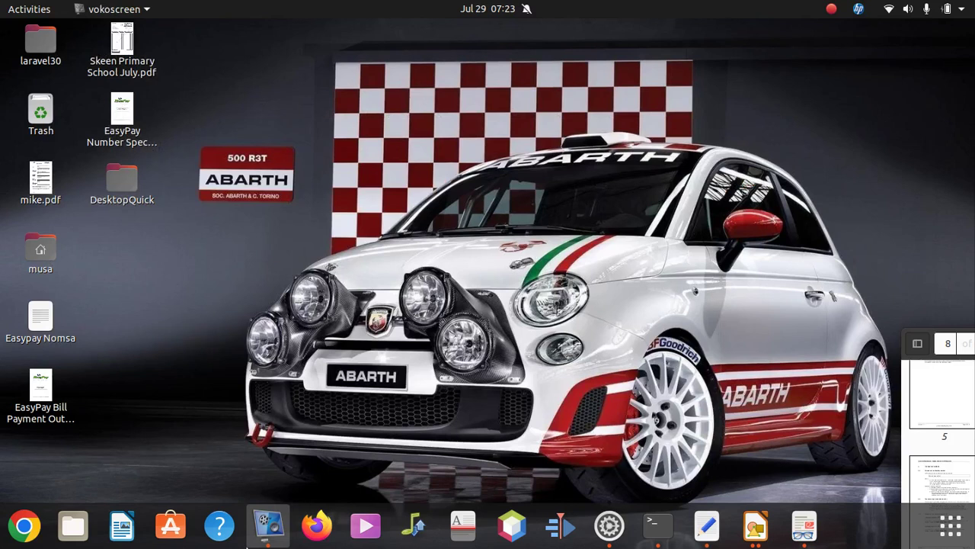
pyautogui.click(314, 527)
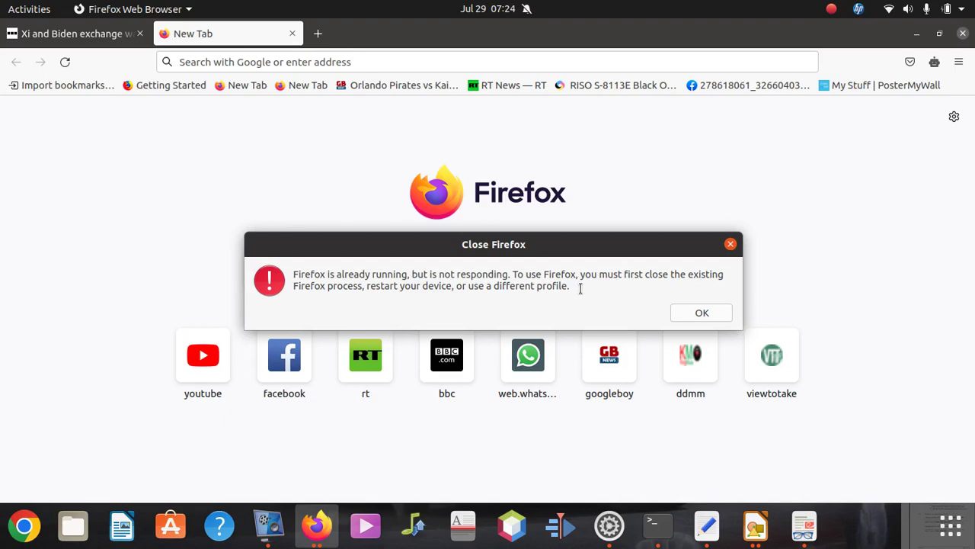
pyautogui.click(730, 245)
pyautogui.click(888, 11)
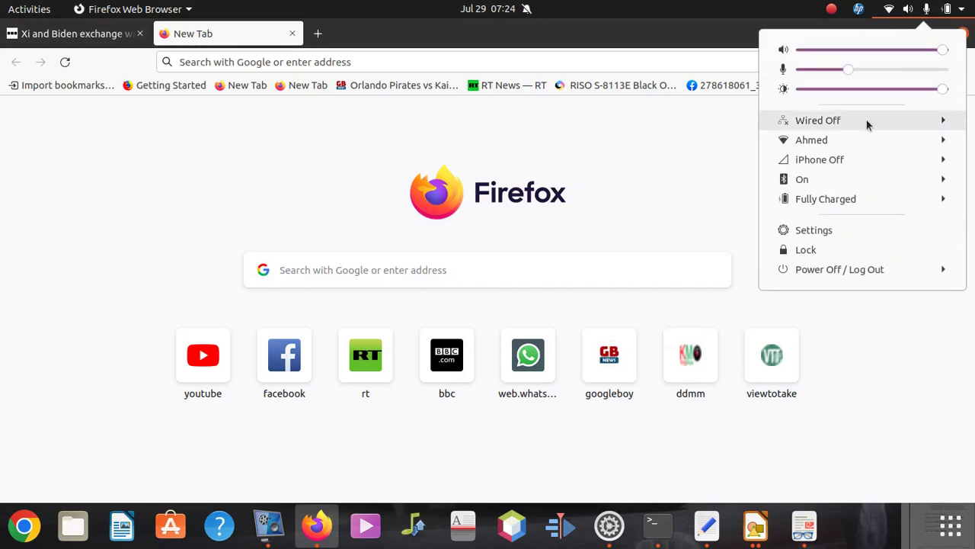
# Step: Verify Ahmed is the ticked network in the Wi-Fi list, then cancel
pyautogui.click(850, 140)
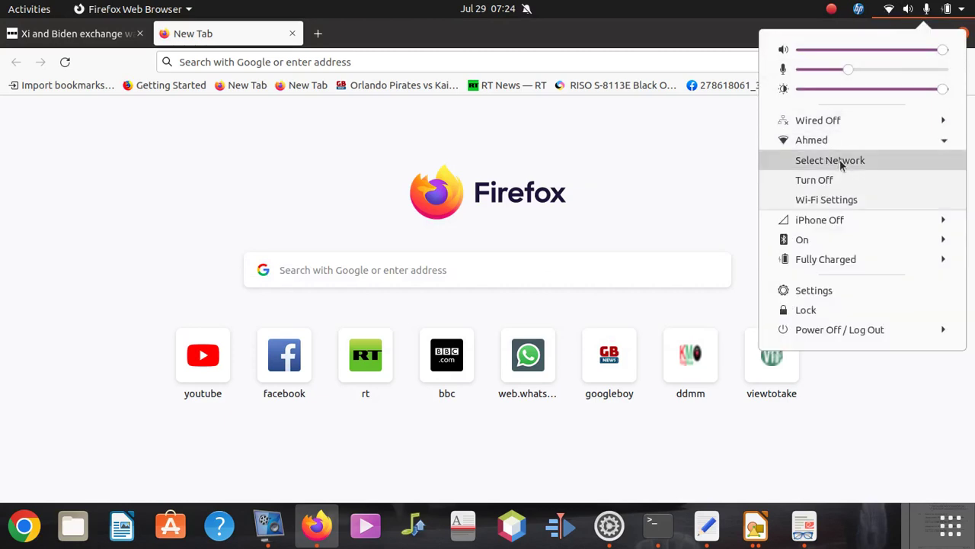
pyautogui.click(842, 162)
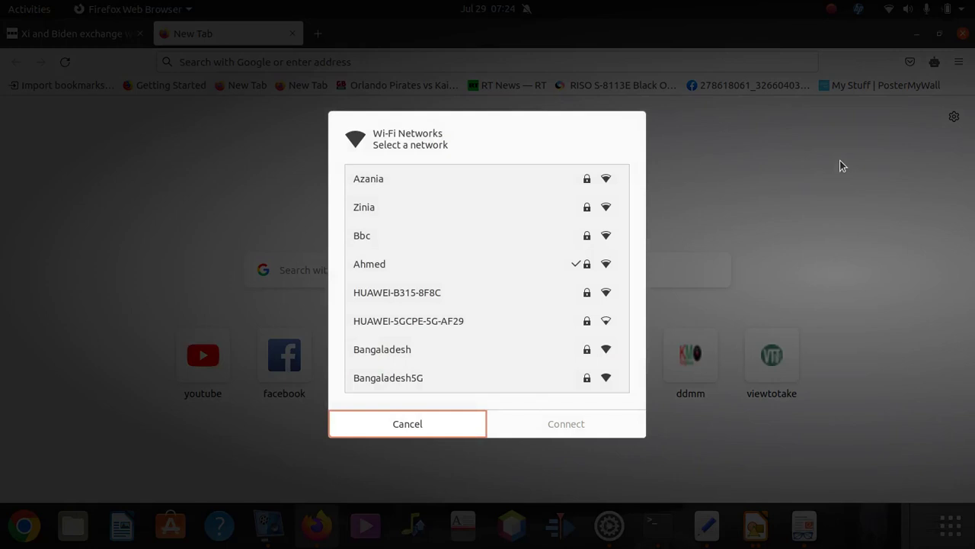
pyautogui.click(392, 262)
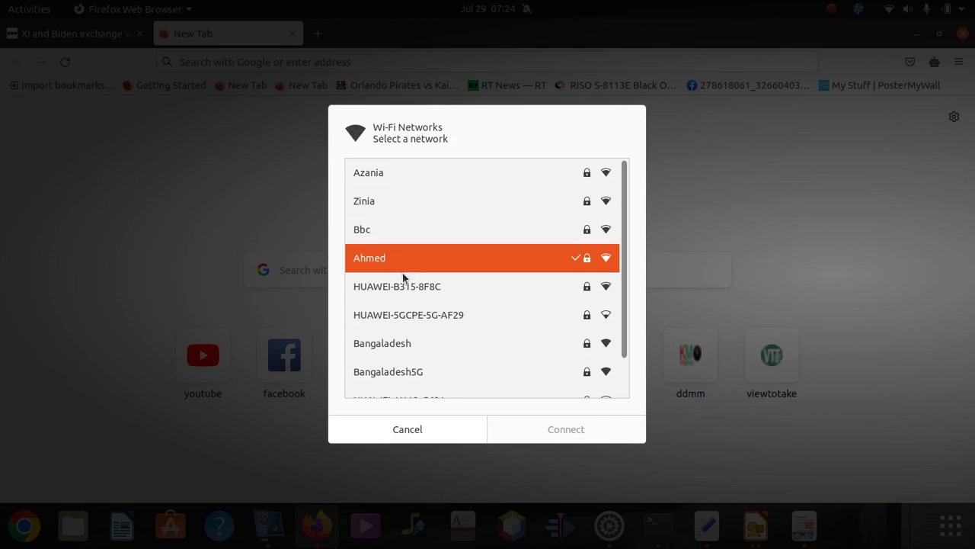
pyautogui.click(431, 430)
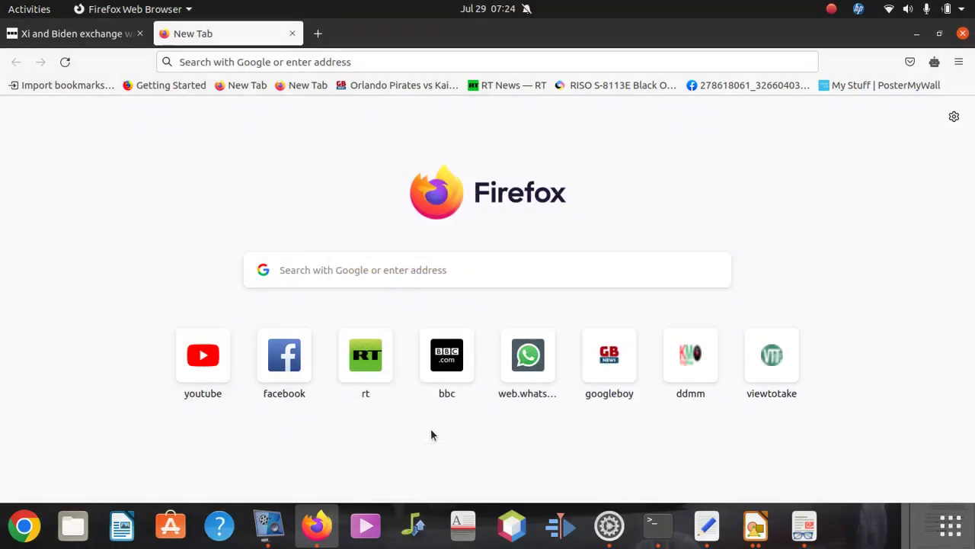
# Step: Launch Wi-Fi Settings from the Ahmed entry in the system menu
pyautogui.click(893, 9)
pyautogui.click(821, 147)
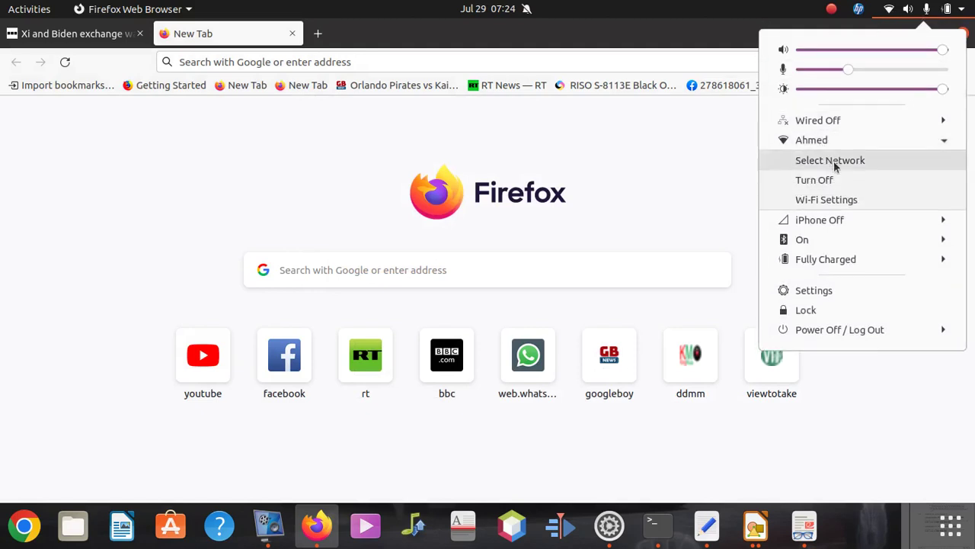
pyautogui.click(836, 206)
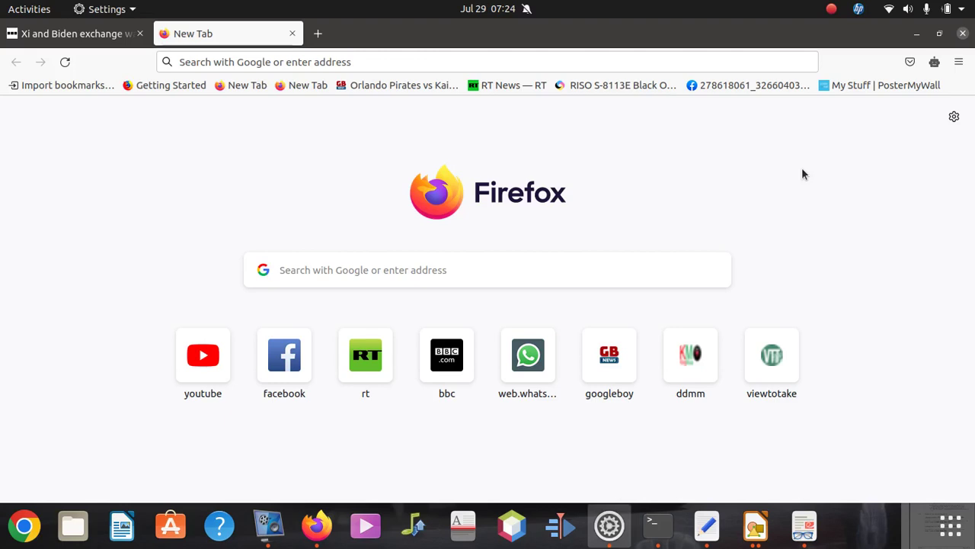
# Step: Try loading YouTube and check the network and HP printer indicator menus
pyautogui.click(358, 64)
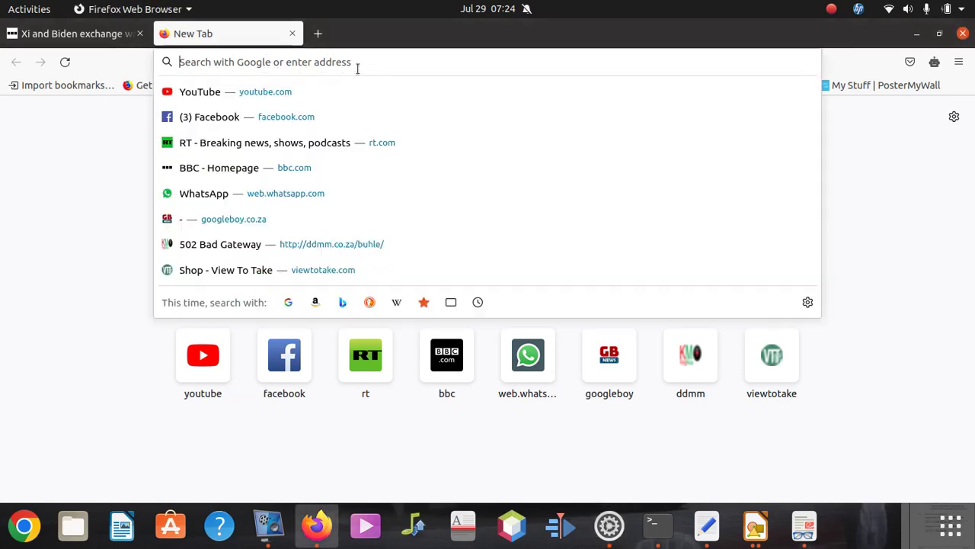
pyautogui.click(305, 97)
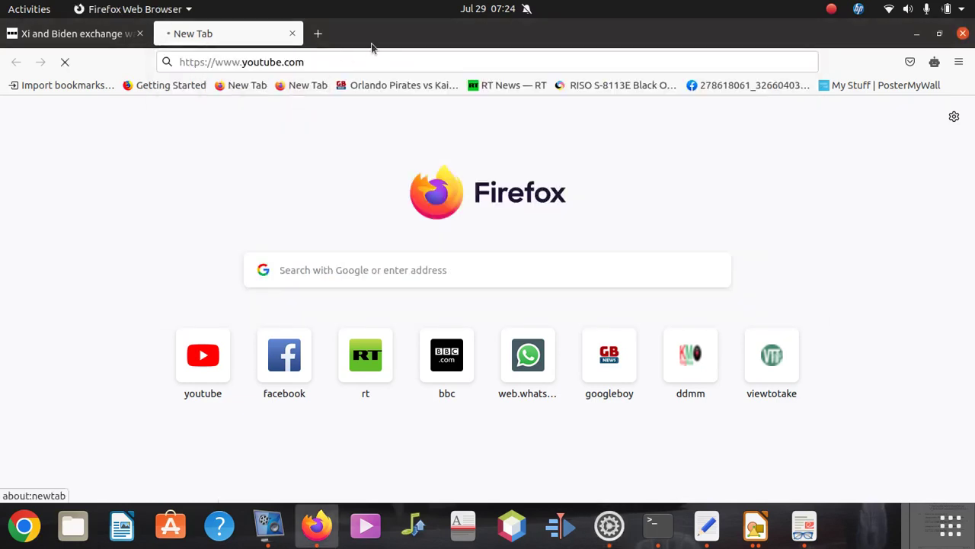
pyautogui.click(888, 9)
pyautogui.click(859, 9)
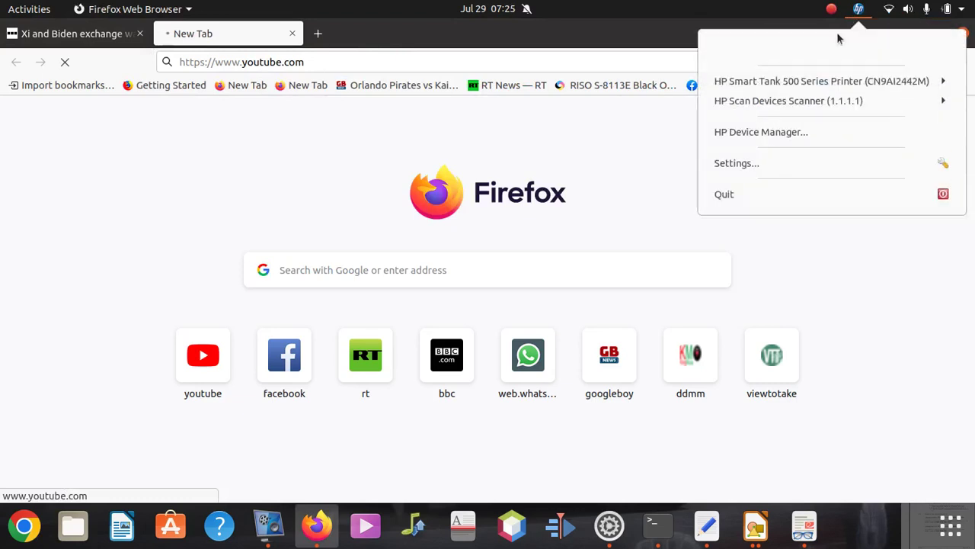
pyautogui.click(590, 160)
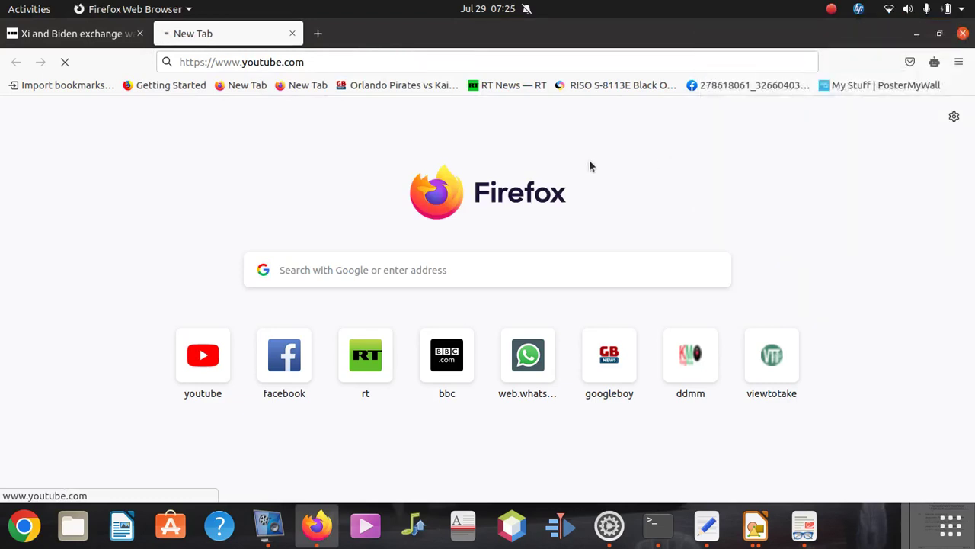
pyautogui.click(362, 64)
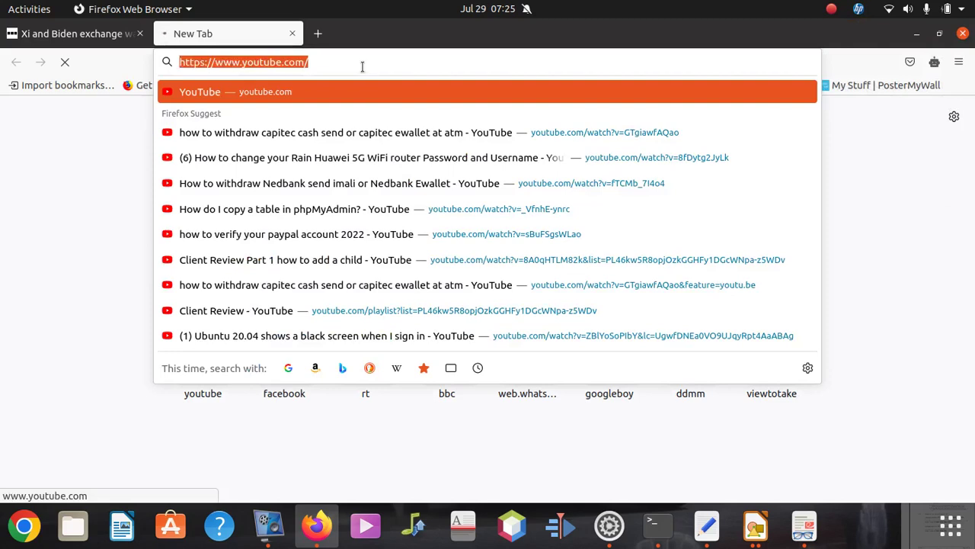
pyautogui.click(892, 10)
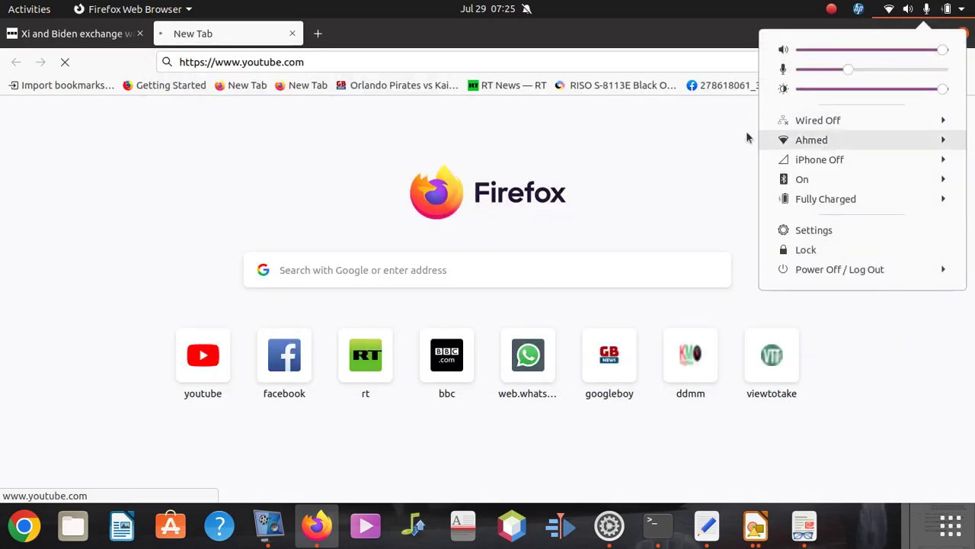
# Step: Enter the router address 192.168.1.50 in Firefox's address bar
pyautogui.click(320, 66)
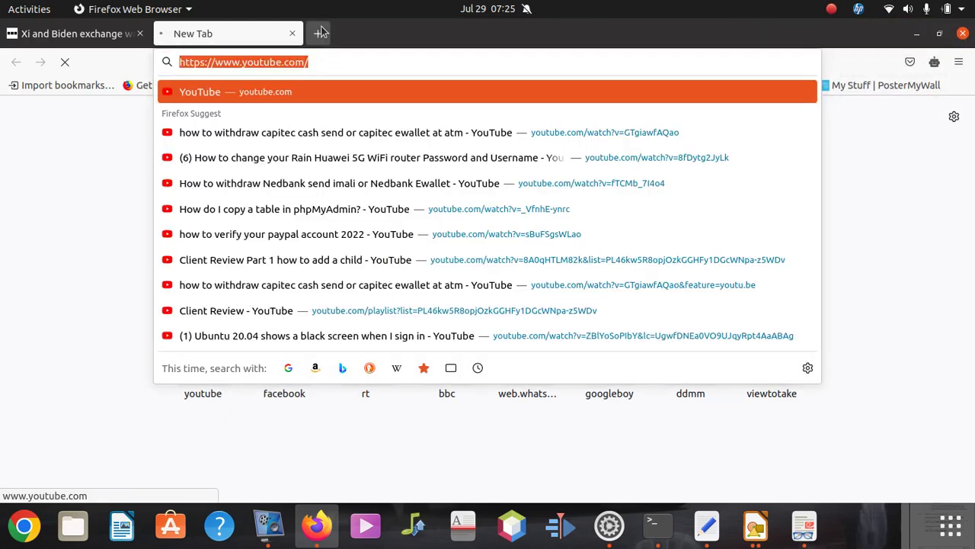
pyautogui.write('192.')
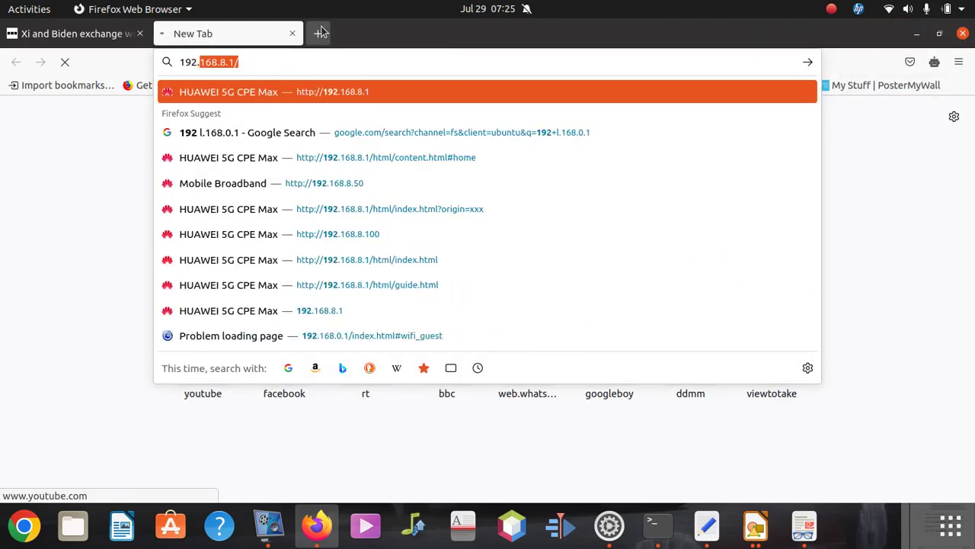
pyautogui.write('168')
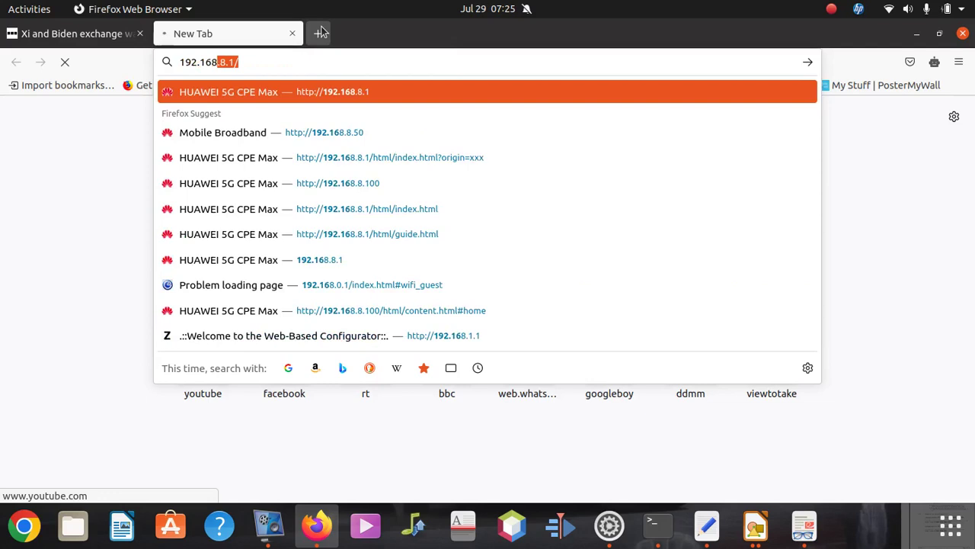
pyautogui.write('.')
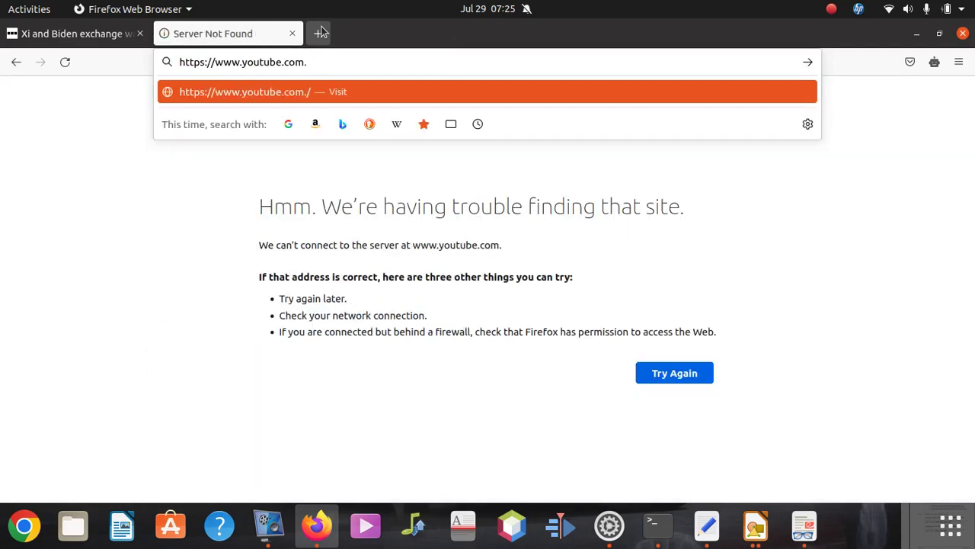
pyautogui.write('150')
pyautogui.press('BackSpace')
pyautogui.press('BackSpace')
pyautogui.press('BackSpace')
pyautogui.press('BackSpace')
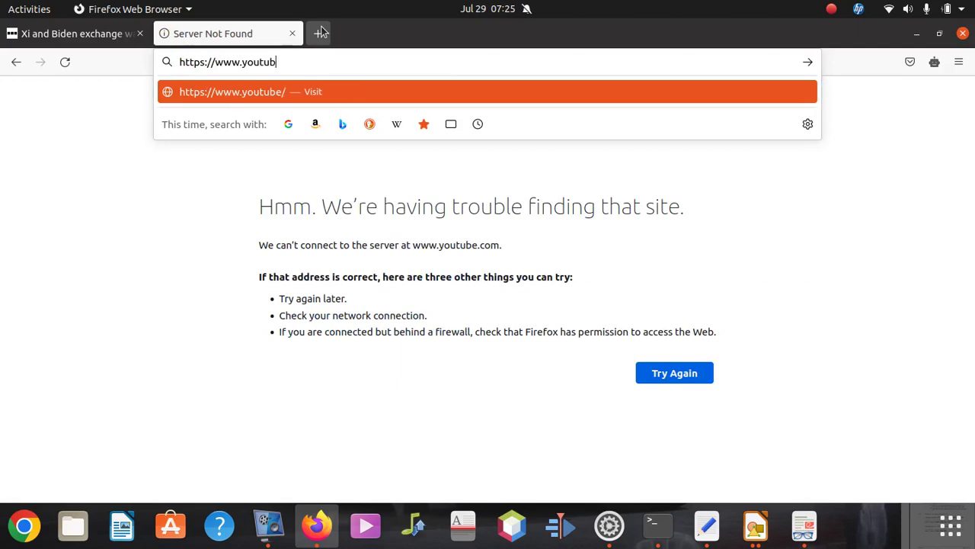
pyautogui.press('BackSpace')
pyautogui.press('BackSpace')
pyautogui.press('BackSpace')
pyautogui.press('BackSpace')
pyautogui.press('BackSpace')
pyautogui.write('1')
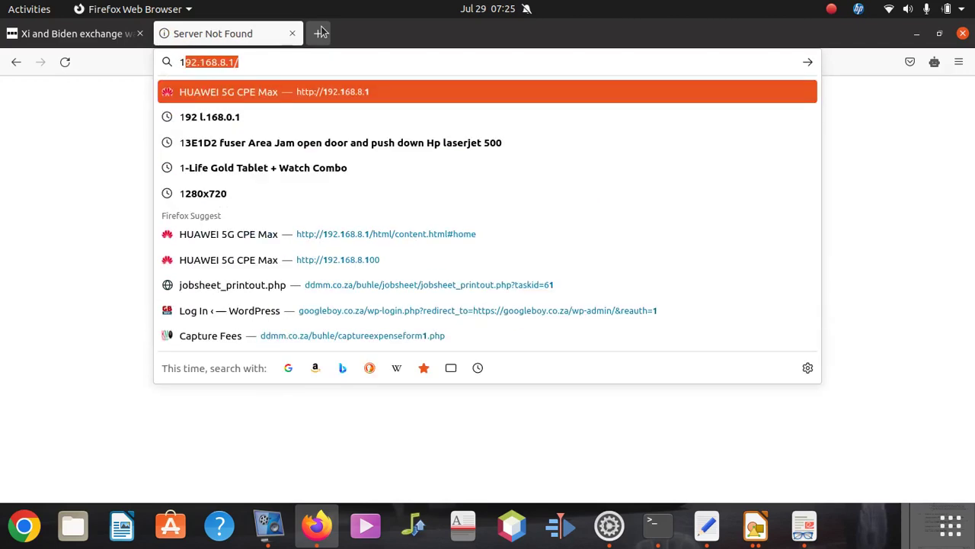
pyautogui.write('9')
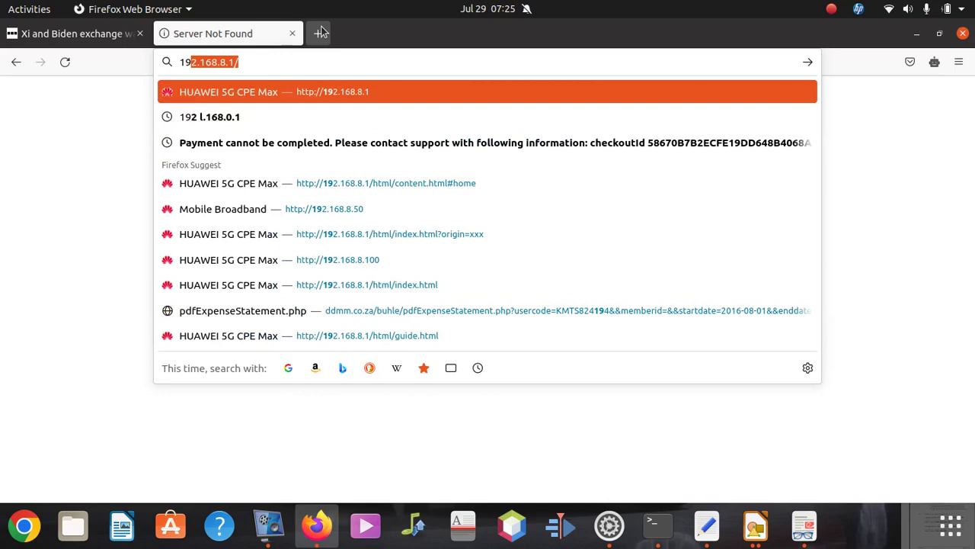
pyautogui.press('Right')
pyautogui.press('BackSpace')
pyautogui.press('BackSpace')
pyautogui.press('BackSpace')
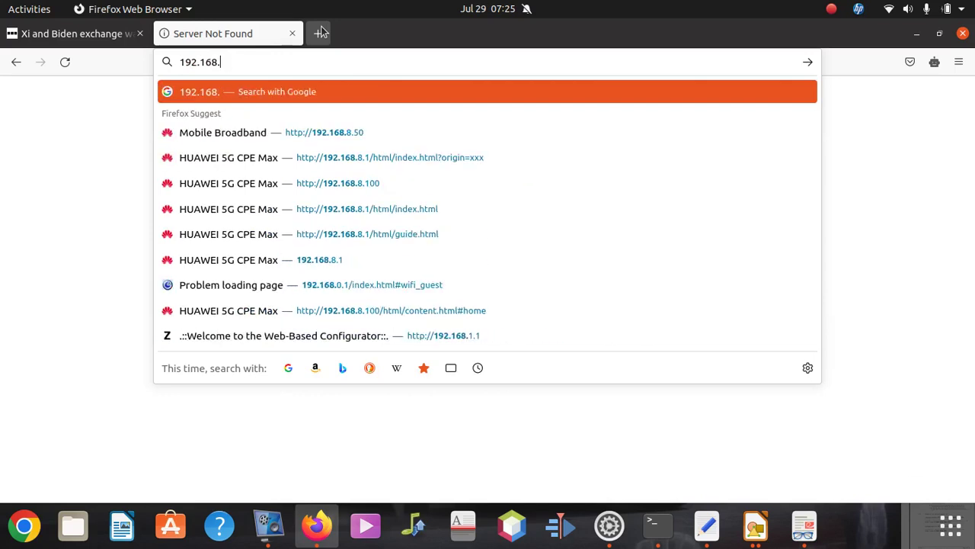
pyautogui.write('1.50')
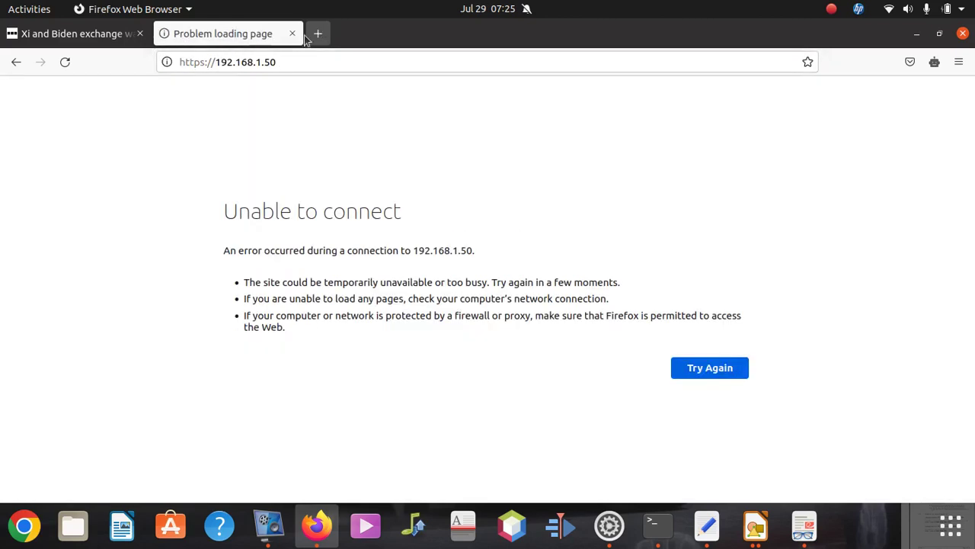
# Step: Place the cursor at the end of the 192.168.1.50 address for editing
pyautogui.click(277, 62)
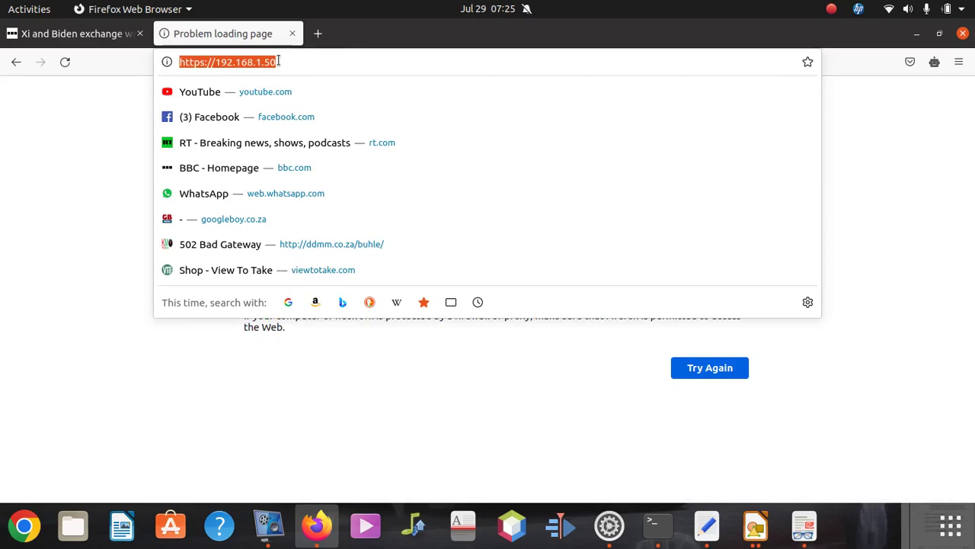
pyautogui.press('Escape')
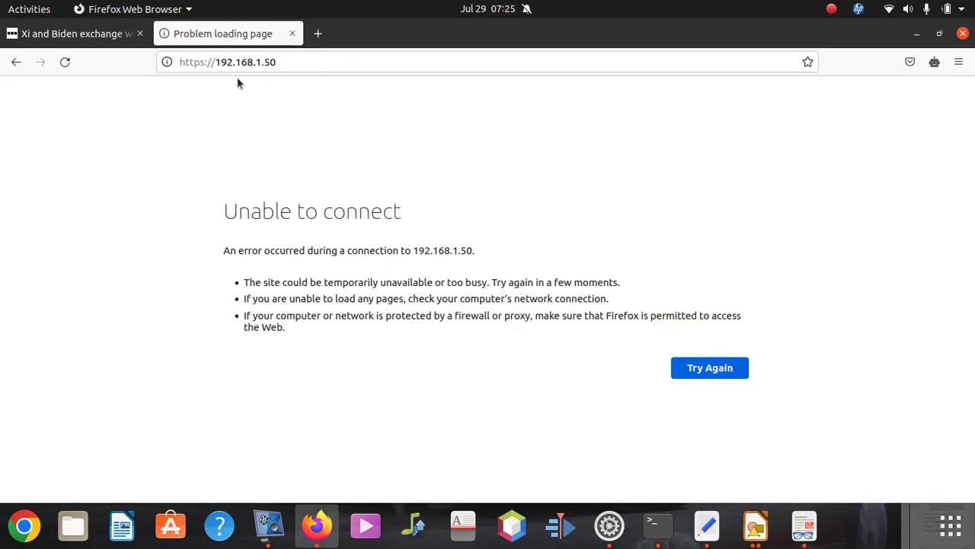
pyautogui.click(230, 62)
pyautogui.click(231, 62)
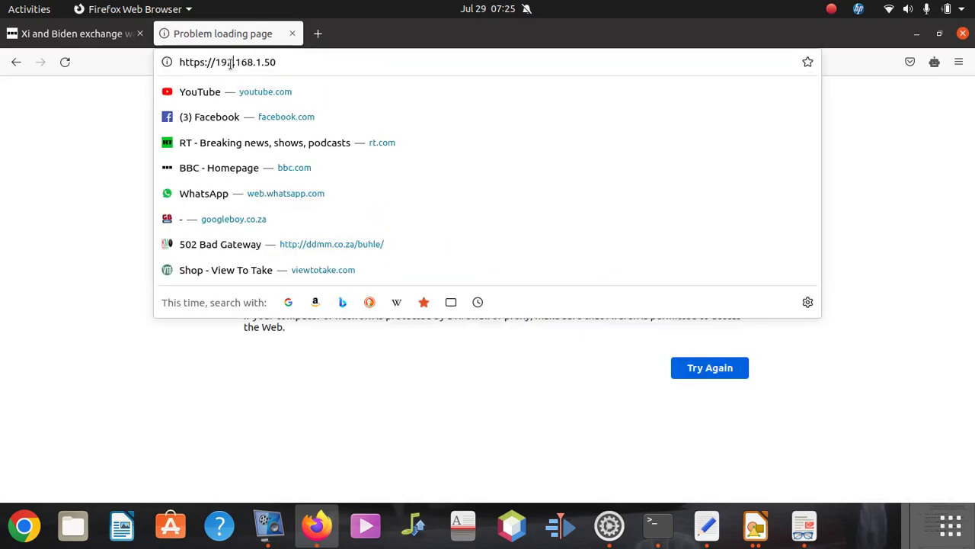
pyautogui.tripleClick(231, 62)
pyautogui.click(261, 61)
pyautogui.click(276, 62)
# Step: Retype the final digit, reload 192.168.1.50, and expand the Ahmed Wi-Fi options
pyautogui.press('BackSpace')
pyautogui.write('1')
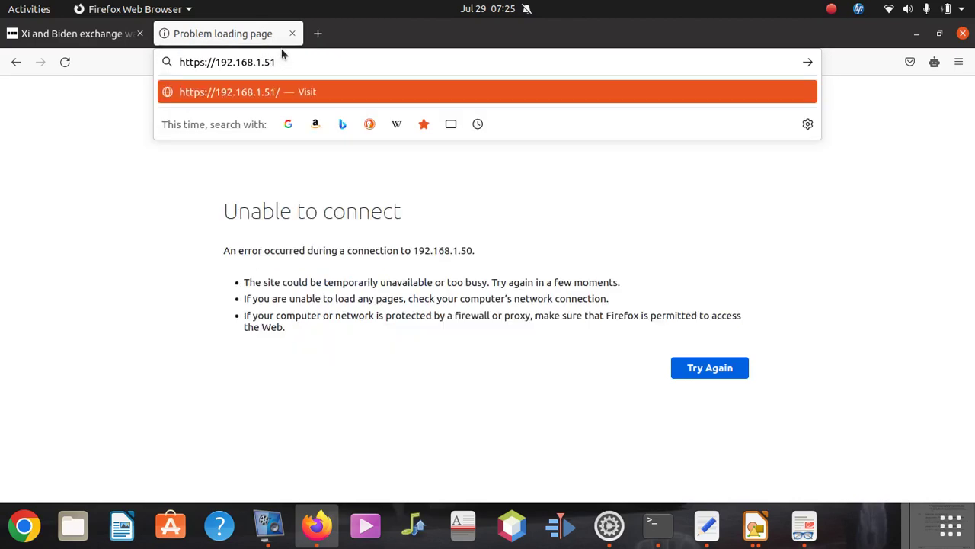
pyautogui.press('BackSpace')
pyautogui.write('0')
pyautogui.press('Return')
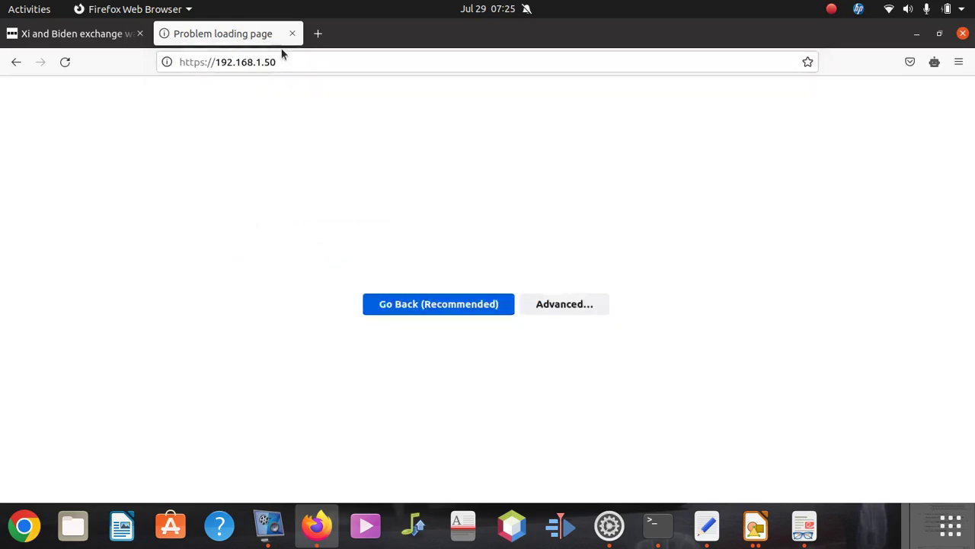
pyautogui.click(891, 10)
pyautogui.click(838, 142)
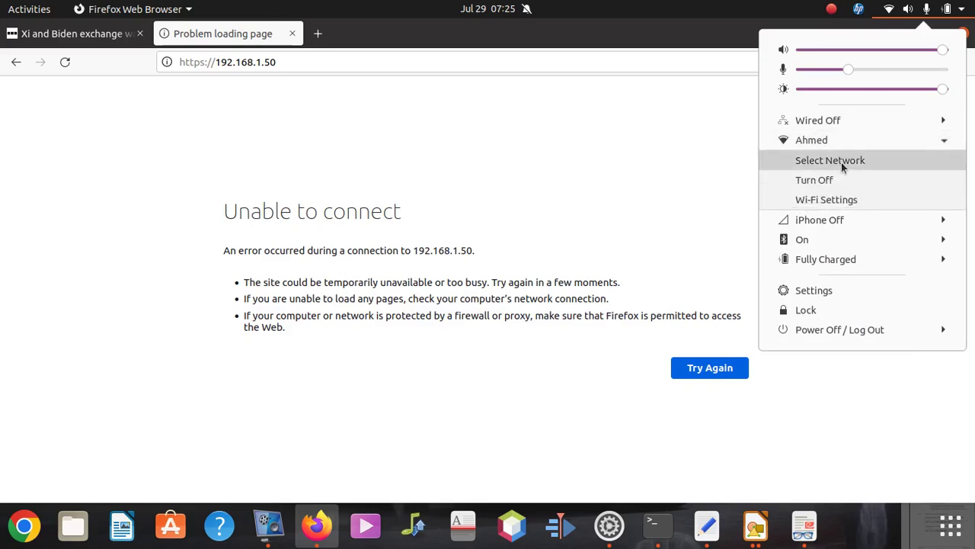
# Step: Confirm Ahmed is ticked in the Wi-Fi network list and cancel
pyautogui.click(841, 162)
pyautogui.click(373, 209)
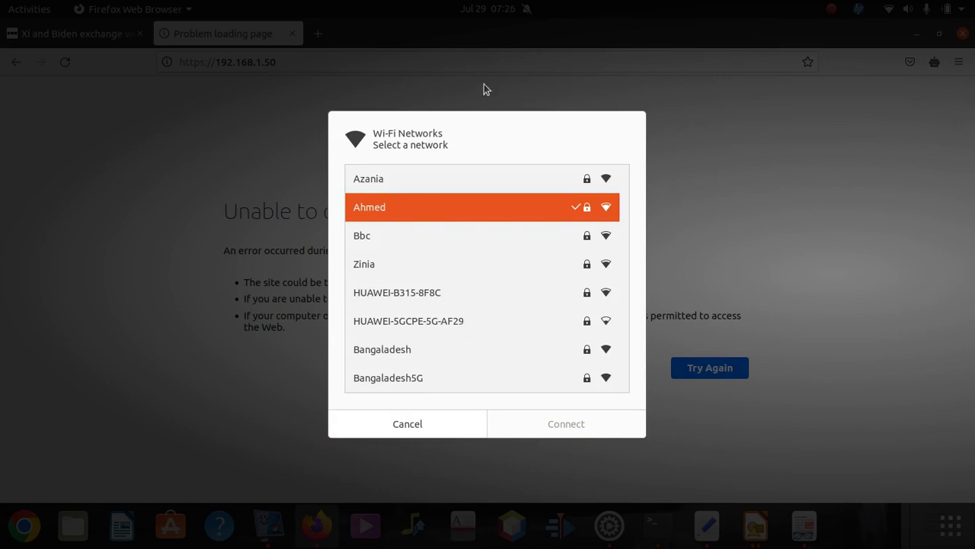
pyautogui.click(398, 424)
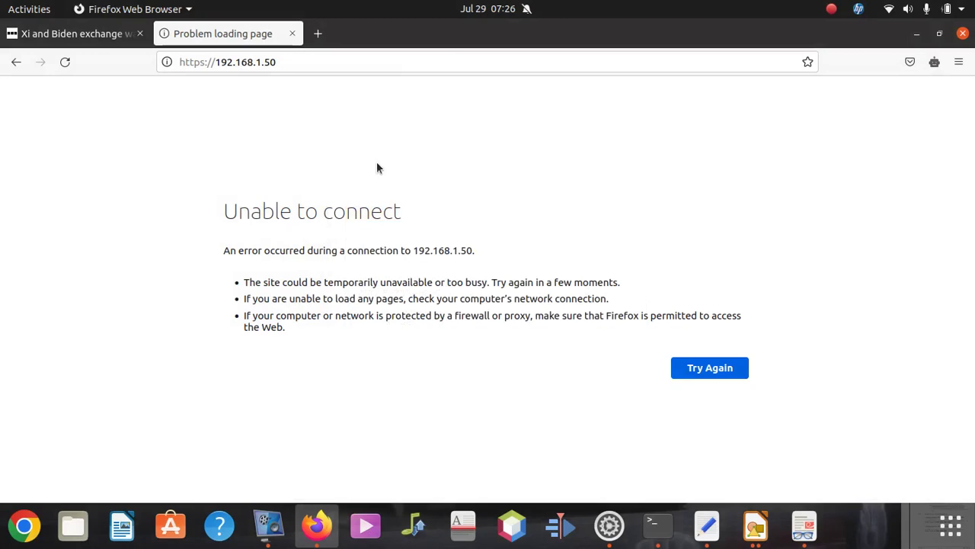
pyautogui.click(294, 64)
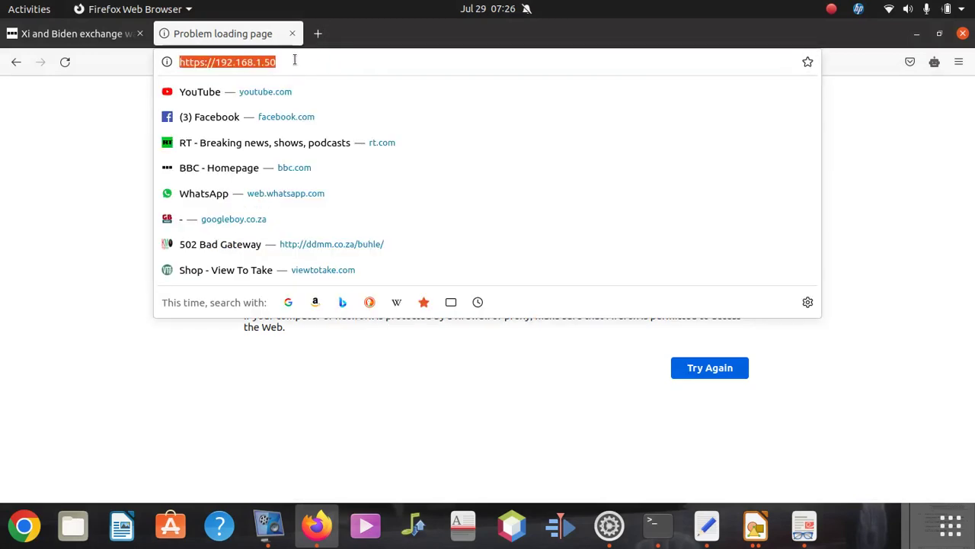
pyautogui.click(893, 9)
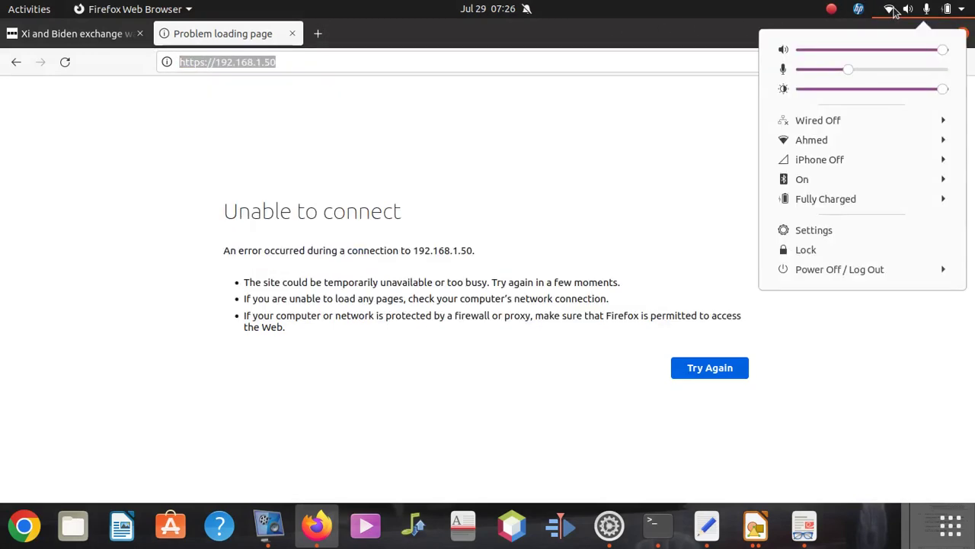
pyautogui.click(398, 83)
pyautogui.click(387, 61)
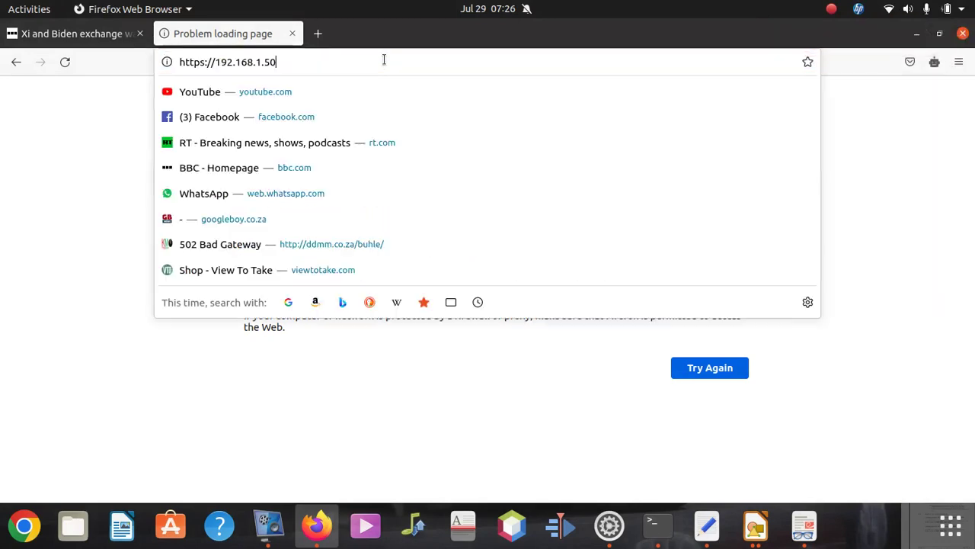
pyautogui.click(410, 11)
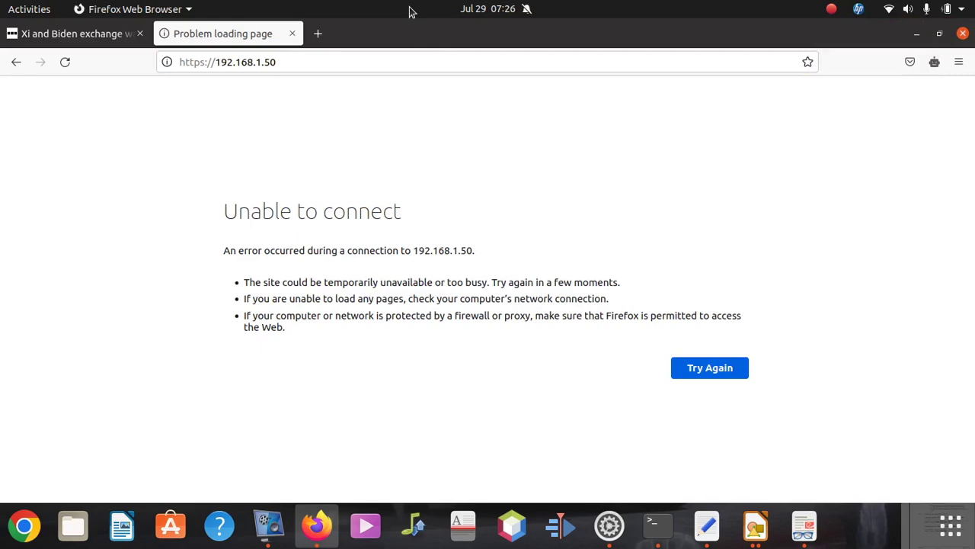
pyautogui.doubleClick(319, 62)
pyautogui.click(320, 61)
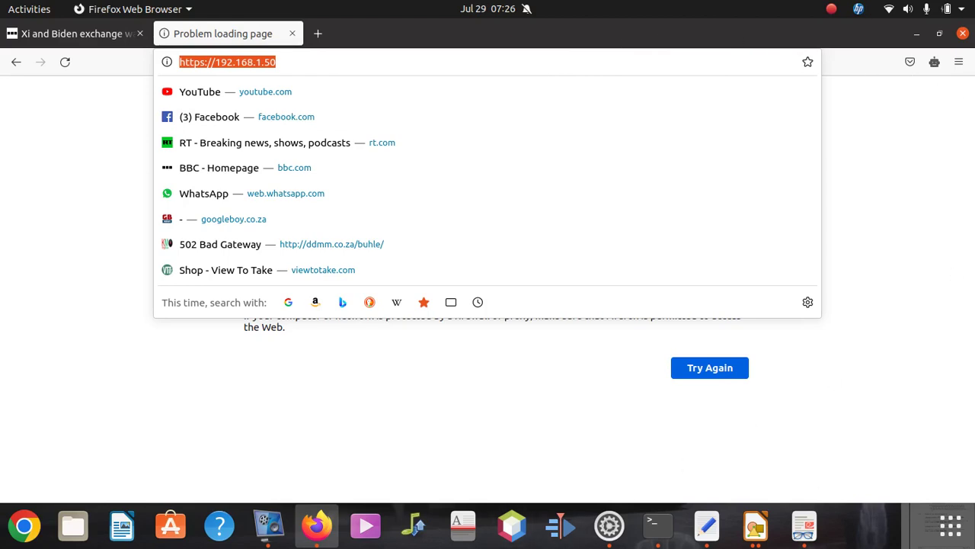
pyautogui.press('Escape')
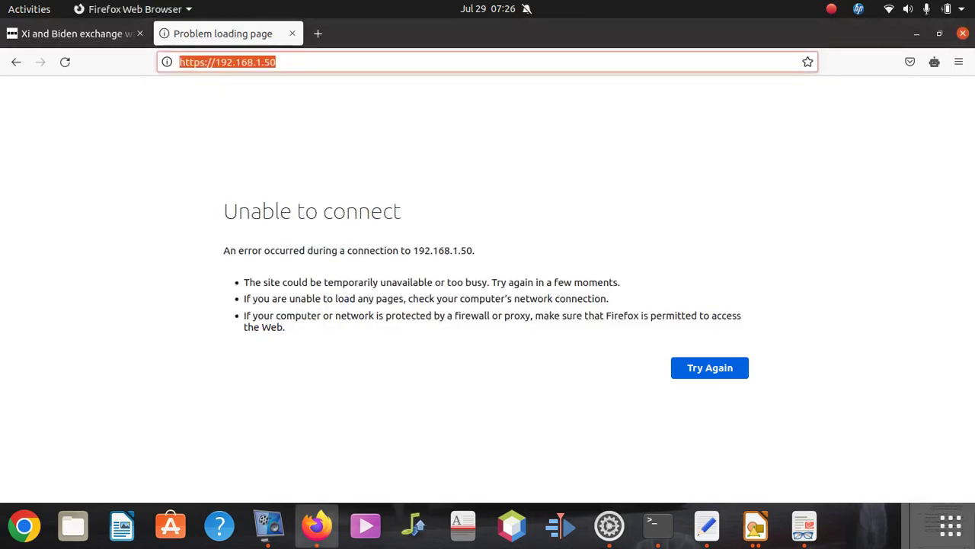